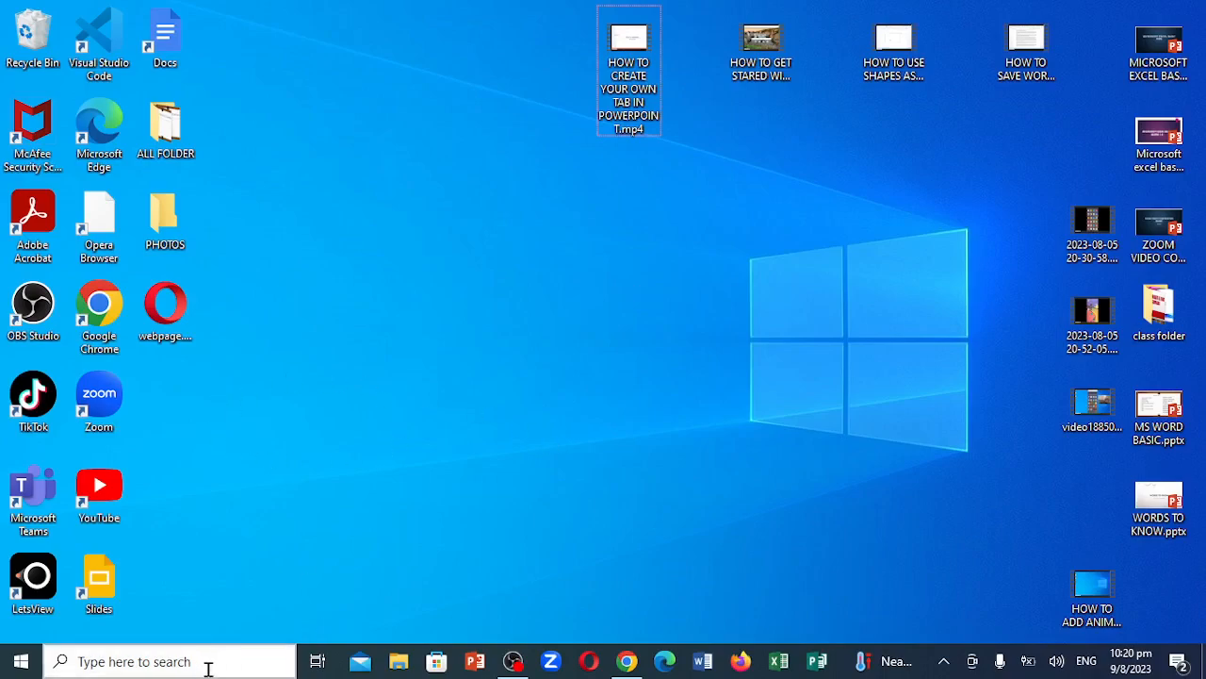
# Search Windows for "WORD" and open WordPad with a blank document
pyautogui.click(153, 654)
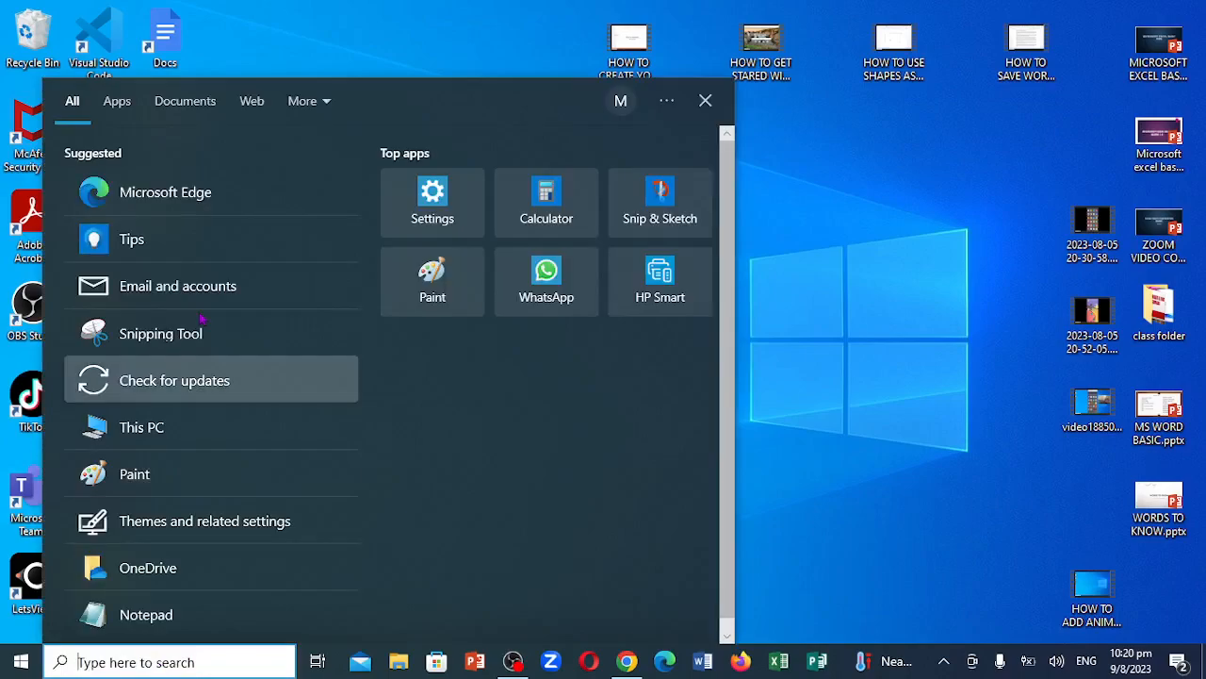
pyautogui.write('W')
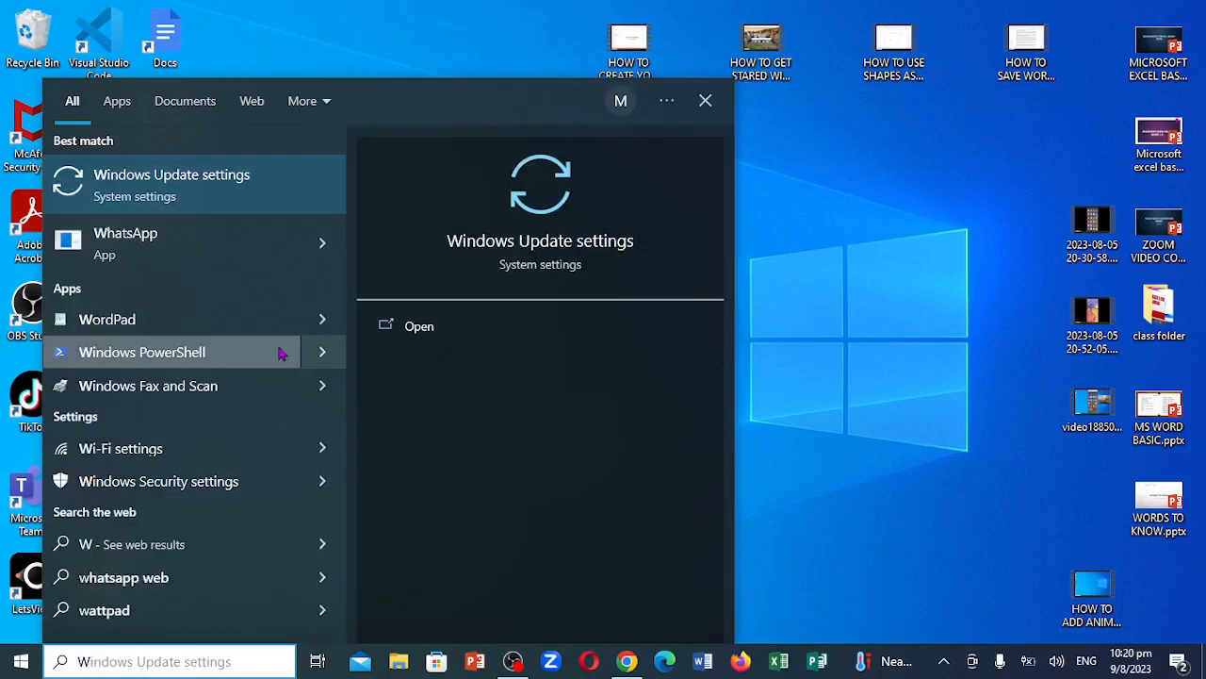
pyautogui.write('ORD')
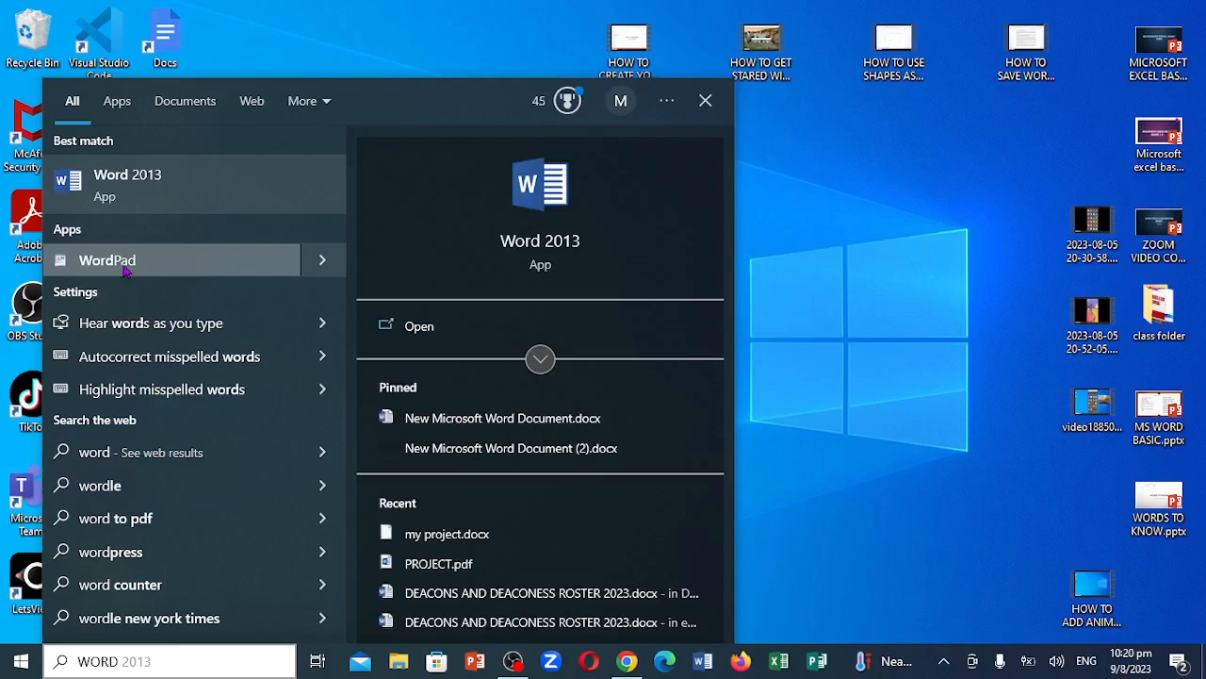
pyautogui.click(125, 270)
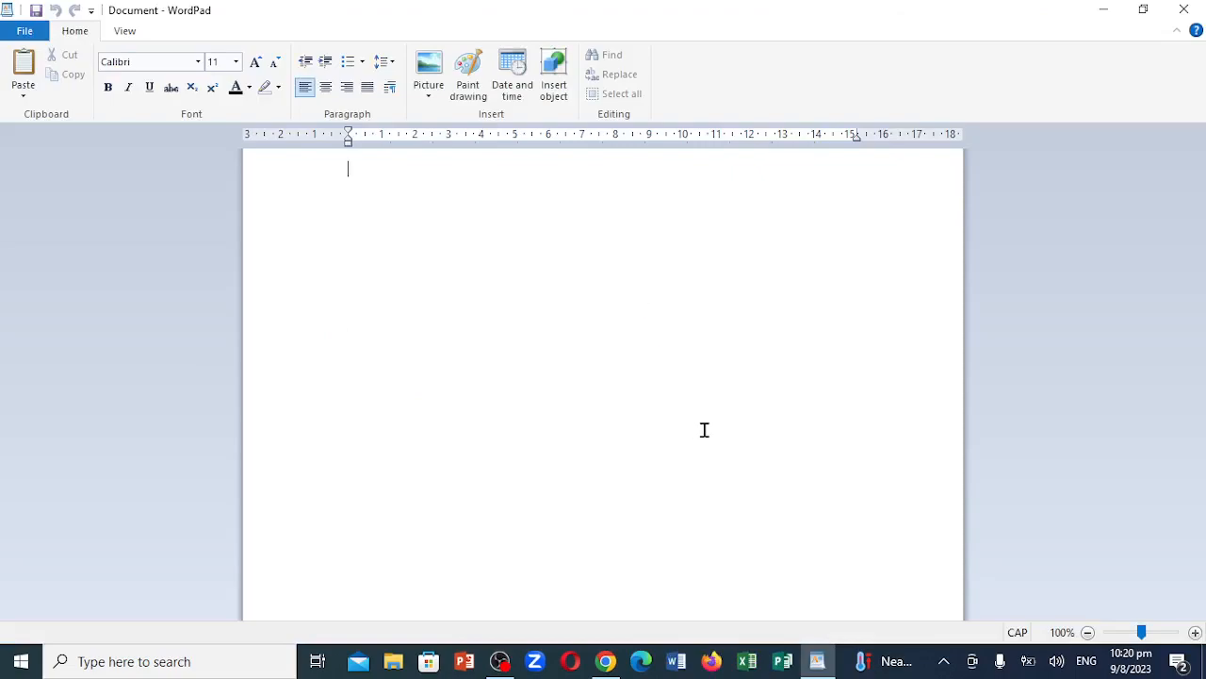
pyautogui.click(27, 38)
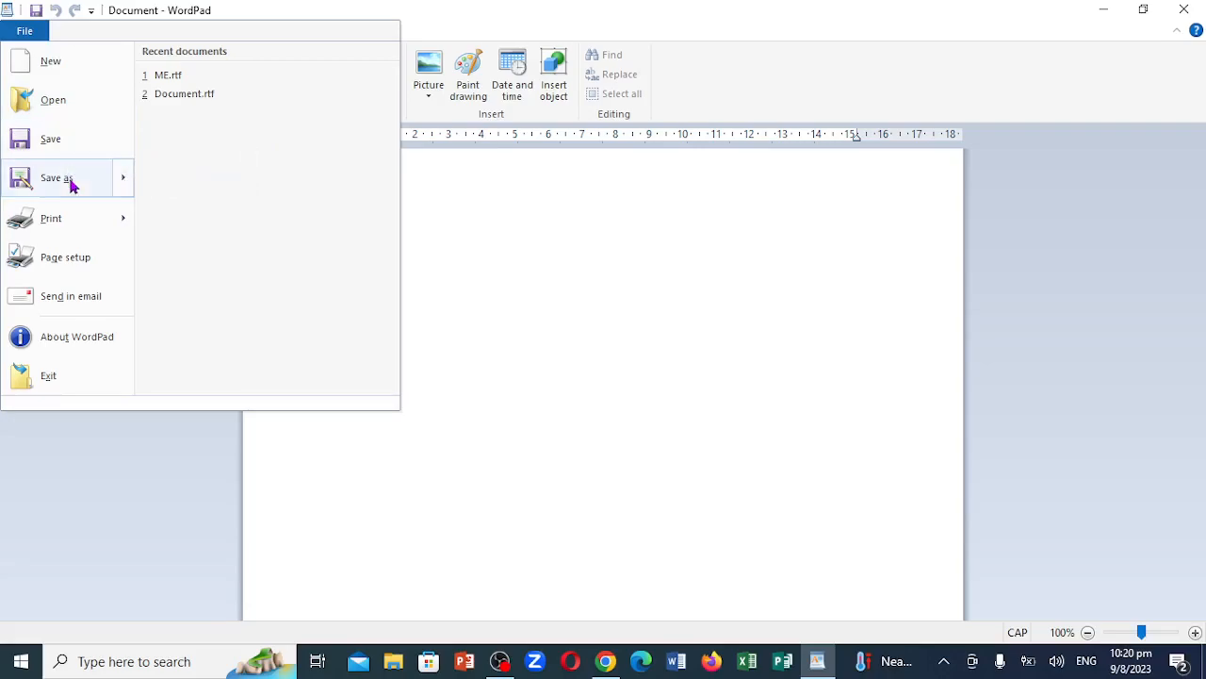
pyautogui.moveTo(70, 183)
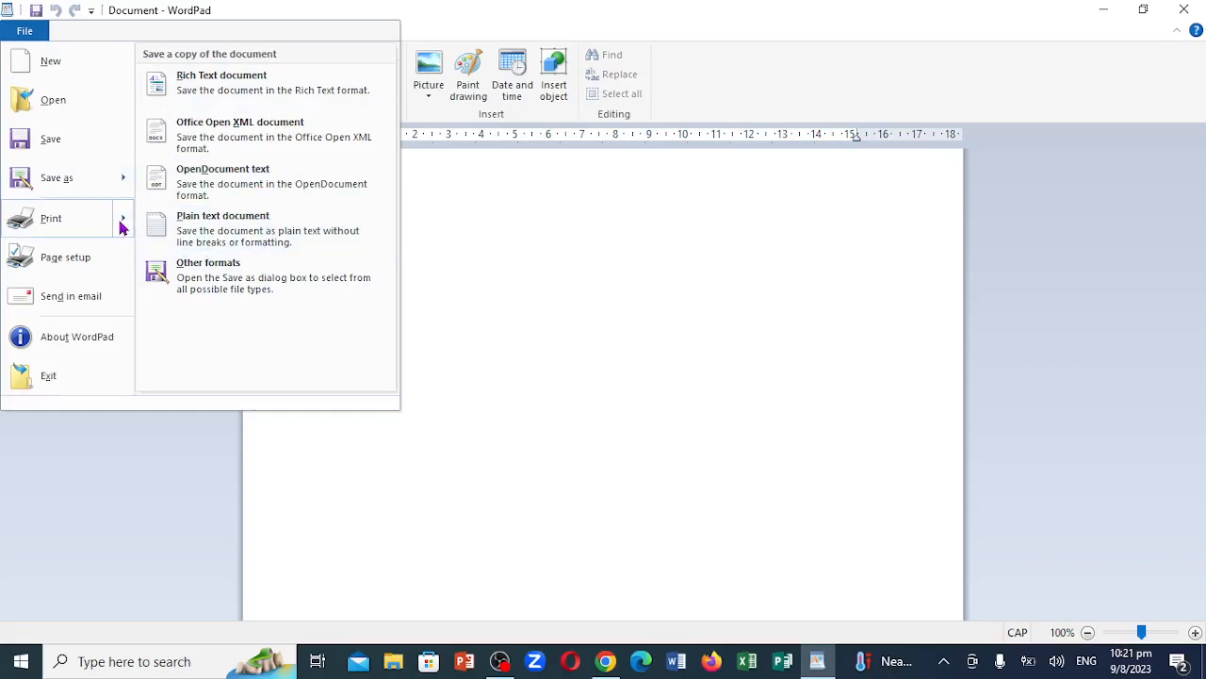
pyautogui.moveTo(115, 227)
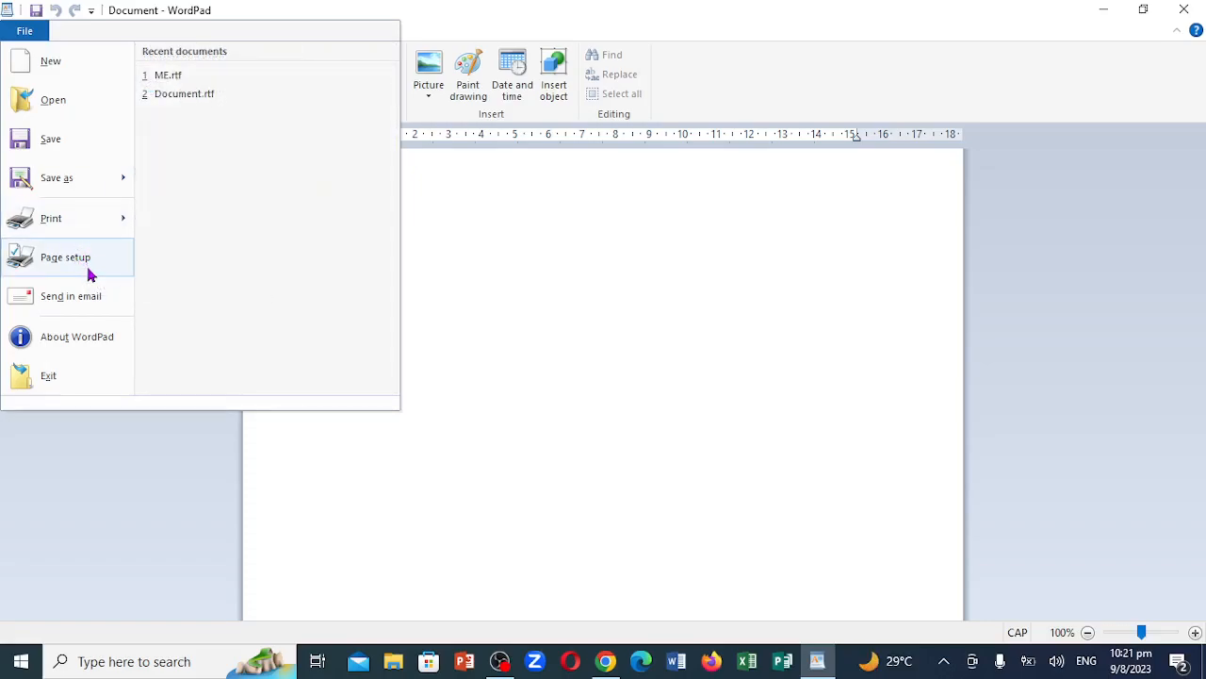
pyautogui.click(569, 287)
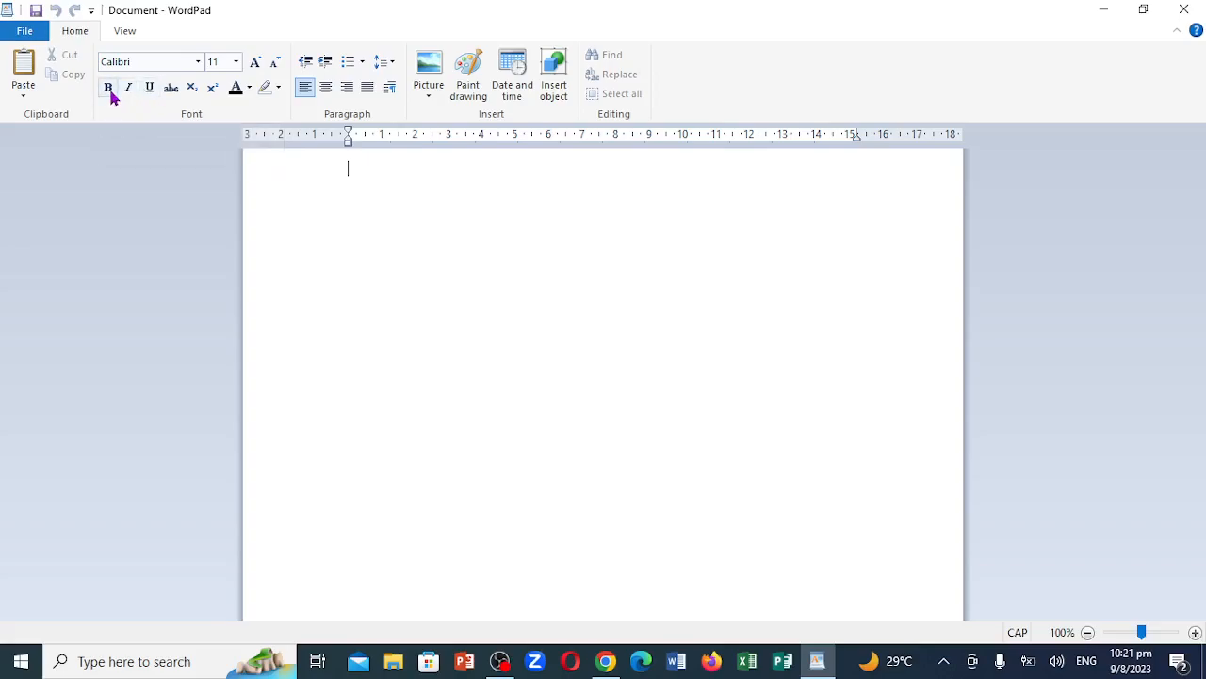
pyautogui.click(250, 87)
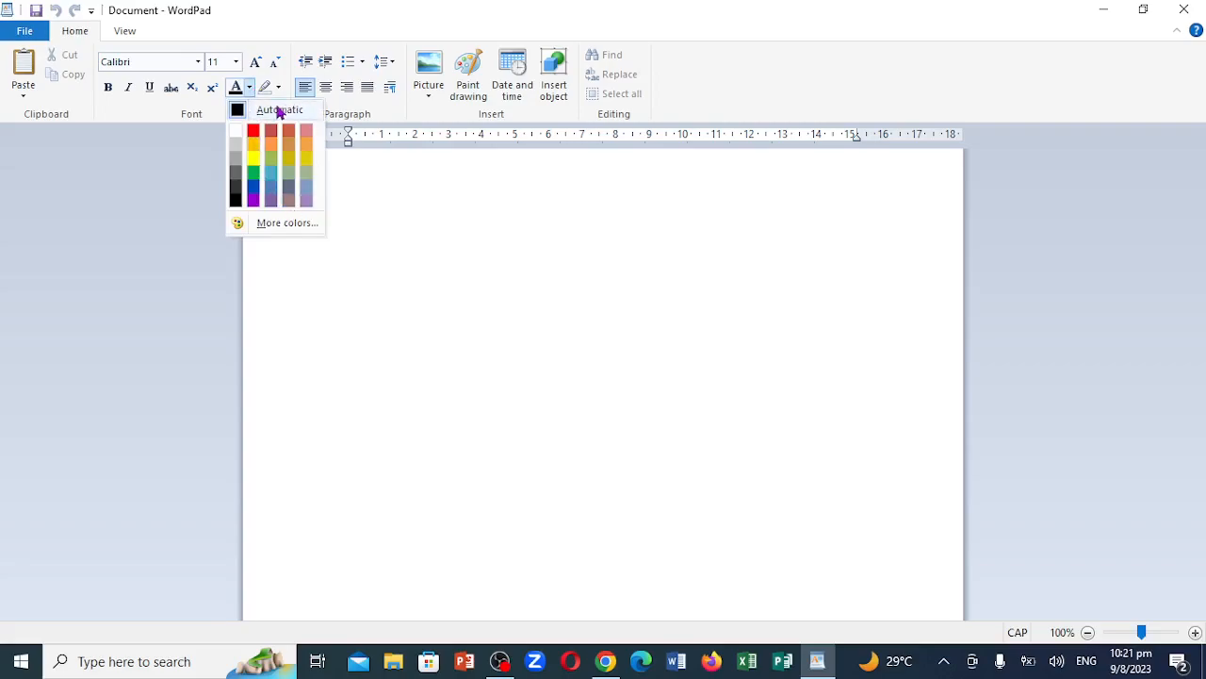
pyautogui.click(279, 90)
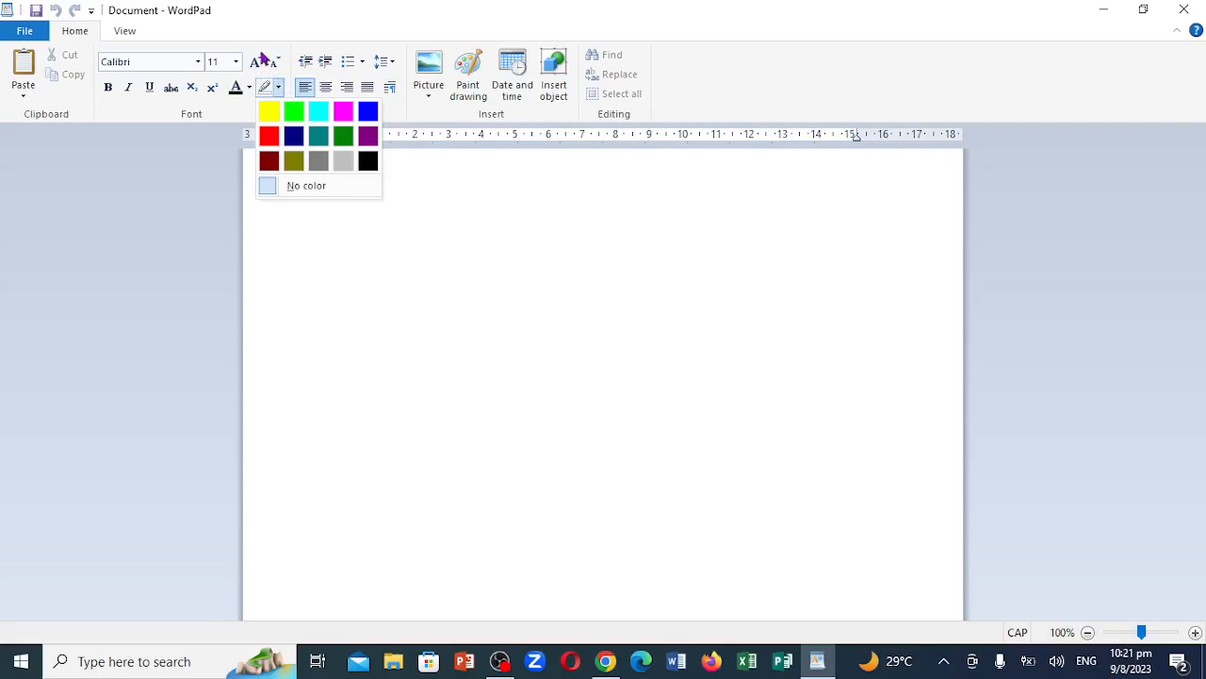
pyautogui.click(378, 305)
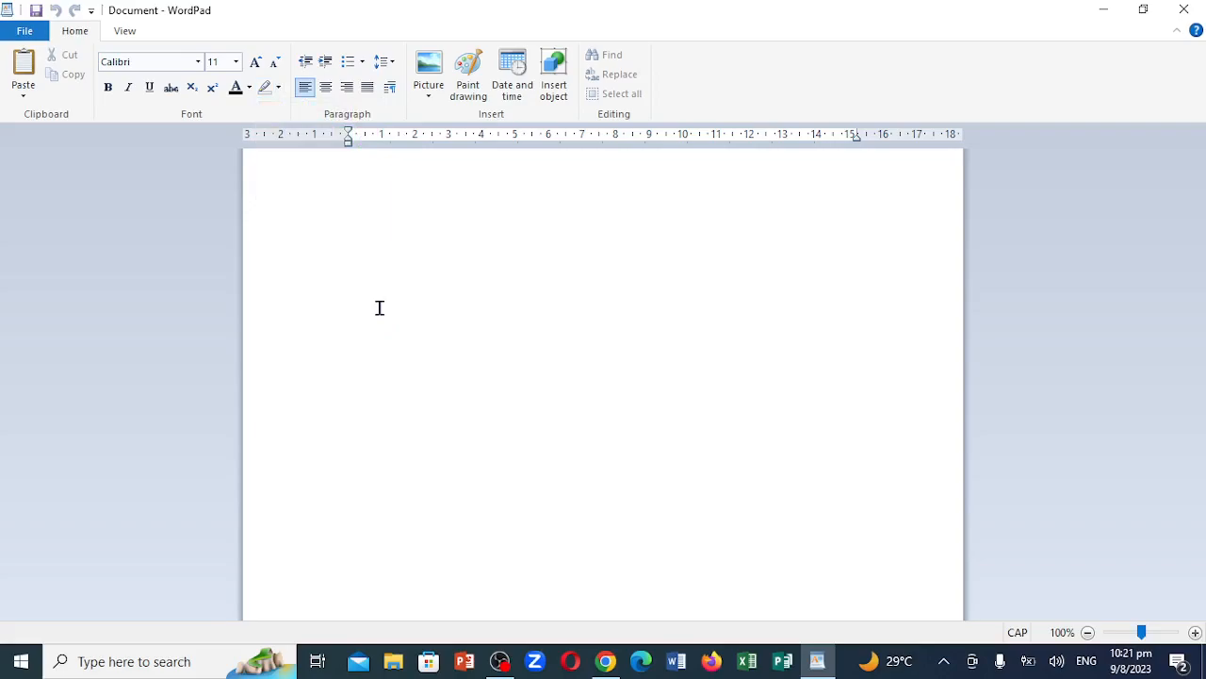
# Write "MY NAME IS" followed by the person's first name, and insert two blank lines above it
pyautogui.write('MY NAME IS')
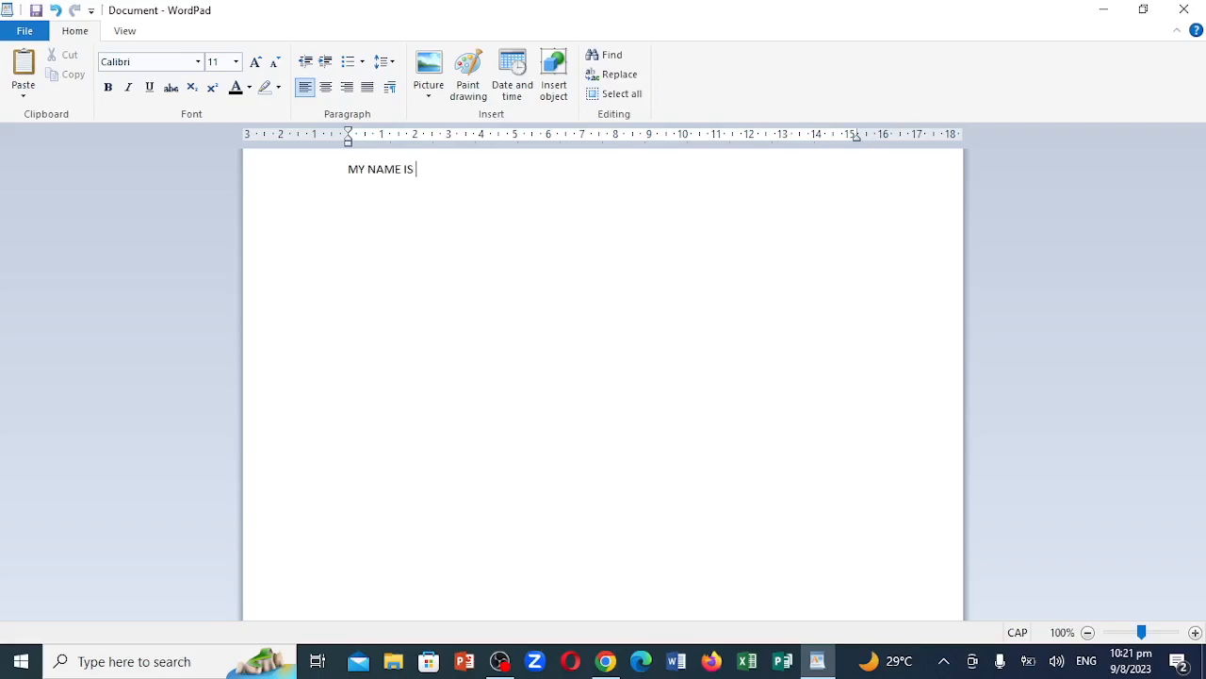
pyautogui.write(' MAR')
pyautogui.click(350, 165)
pyautogui.press('Return')
pyautogui.press('Return')
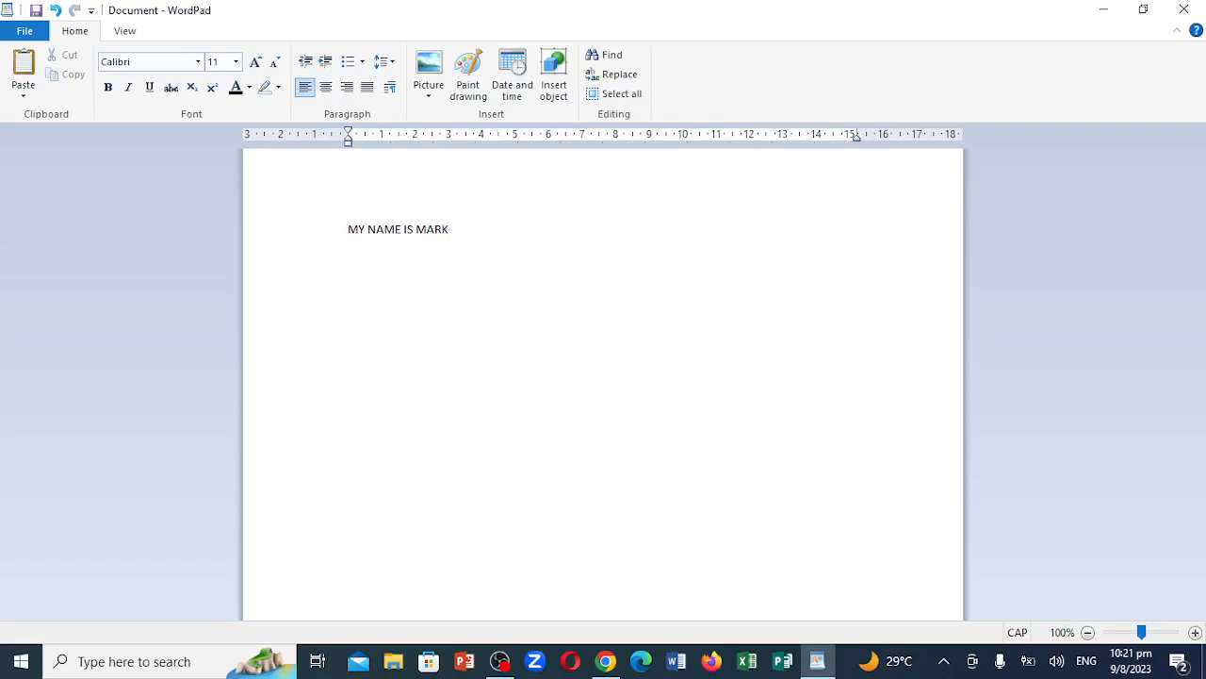
# Try Bodoni MT Black on the whole text line, and settle on Bookman Old Style as its font
pyautogui.moveTo(349, 228); pyautogui.dragTo(458, 240)
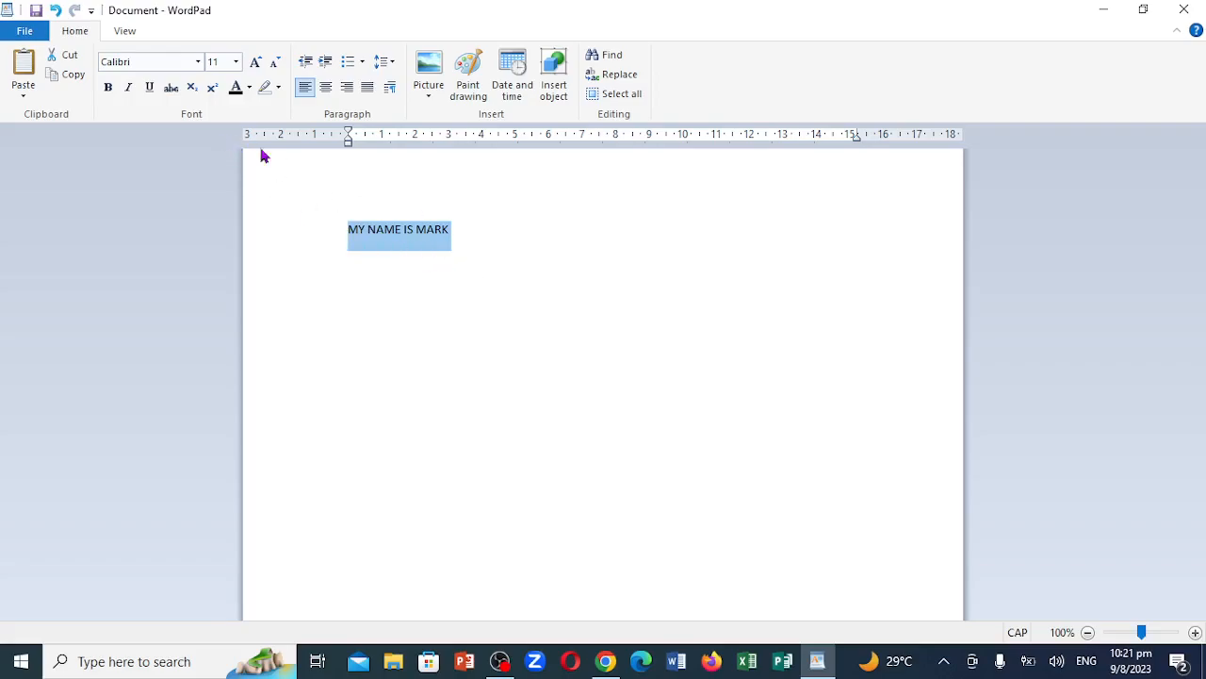
pyautogui.click(199, 64)
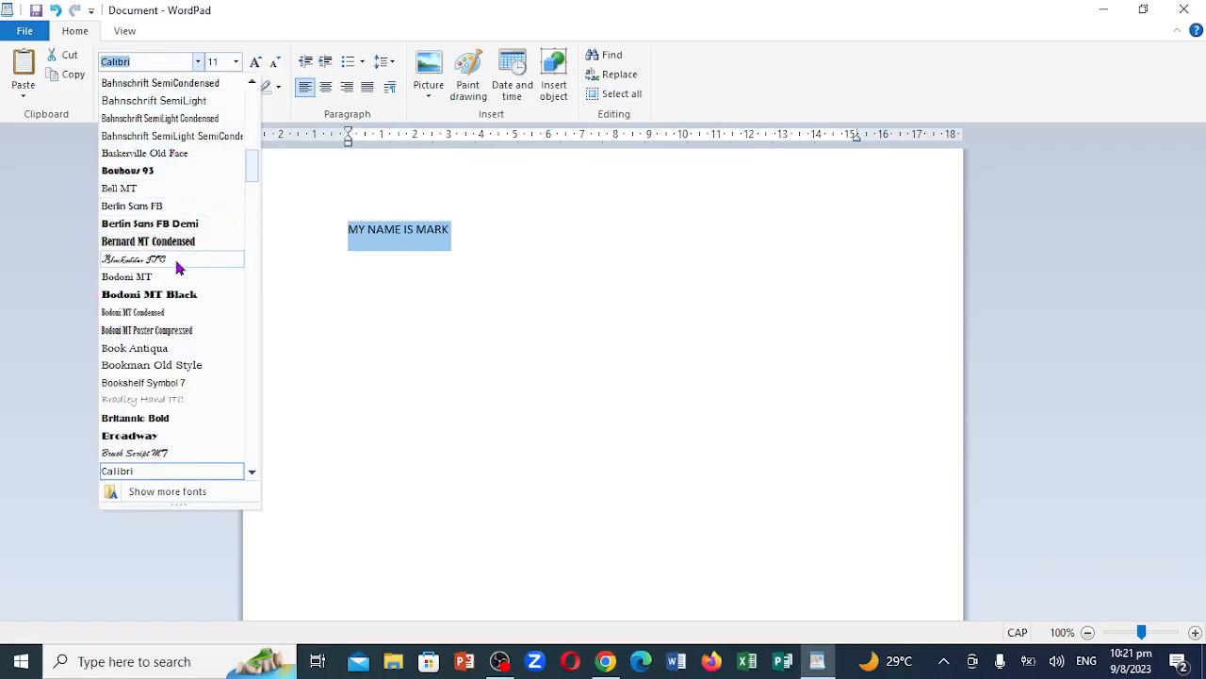
pyautogui.click(168, 295)
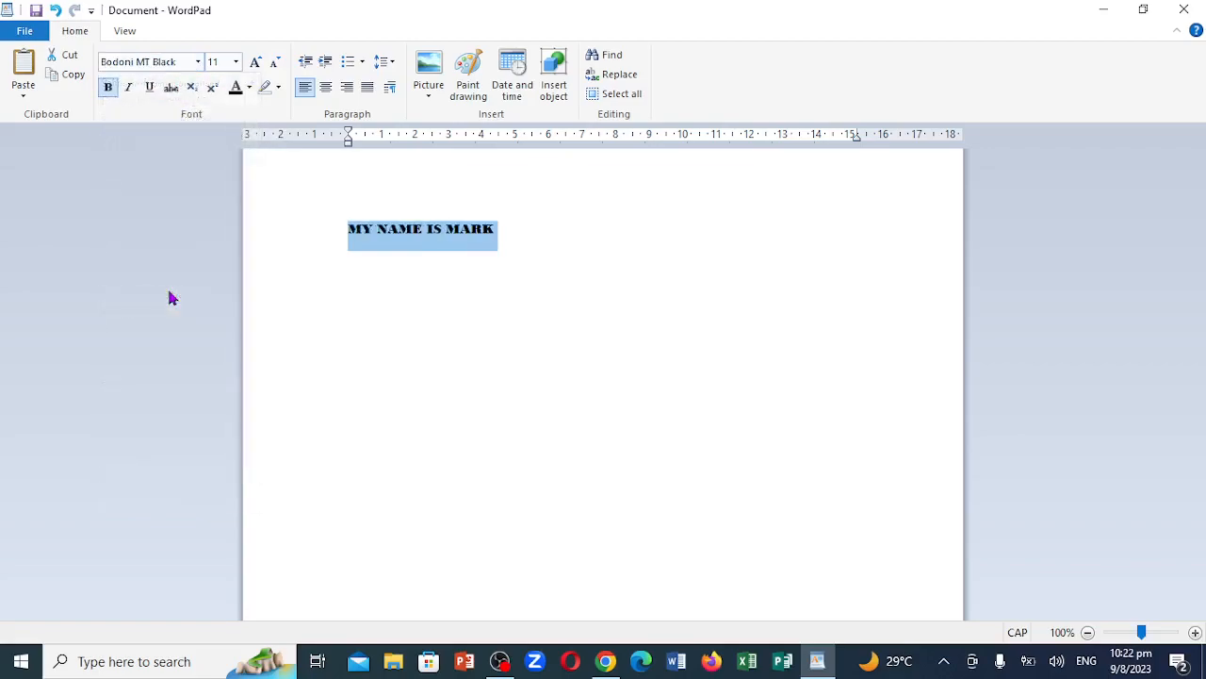
pyautogui.click(198, 62)
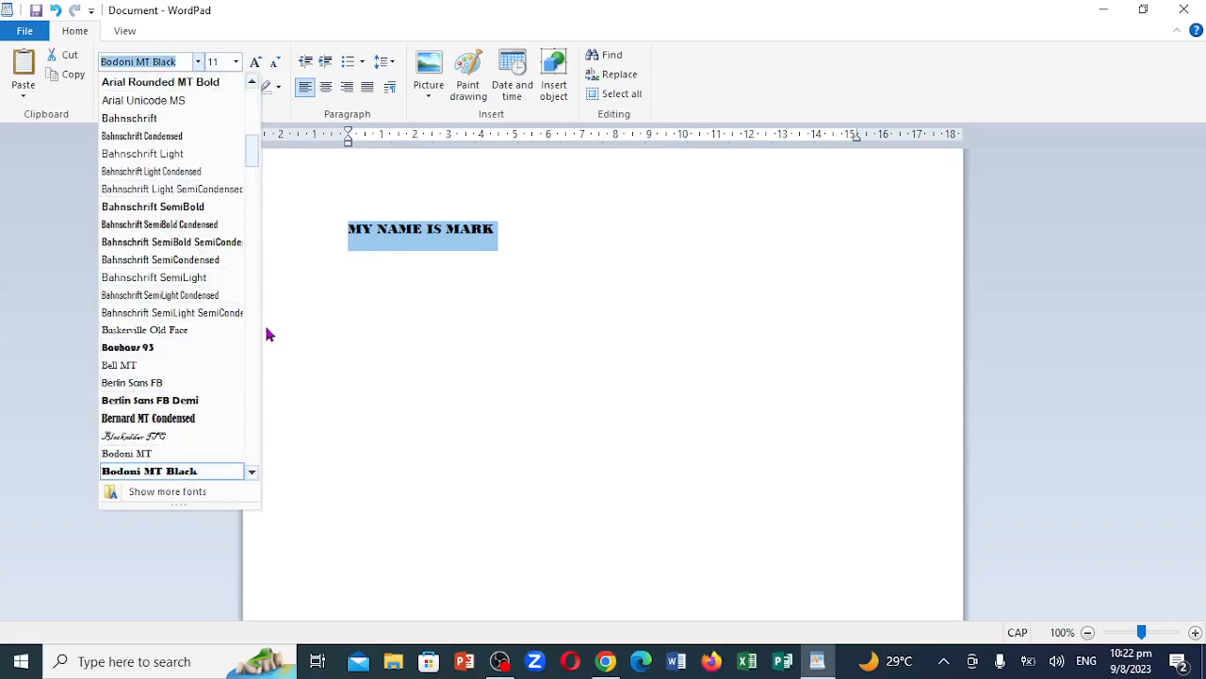
pyautogui.moveTo(253, 480); pyautogui.dragTo(254, 480)
pyautogui.click(185, 348)
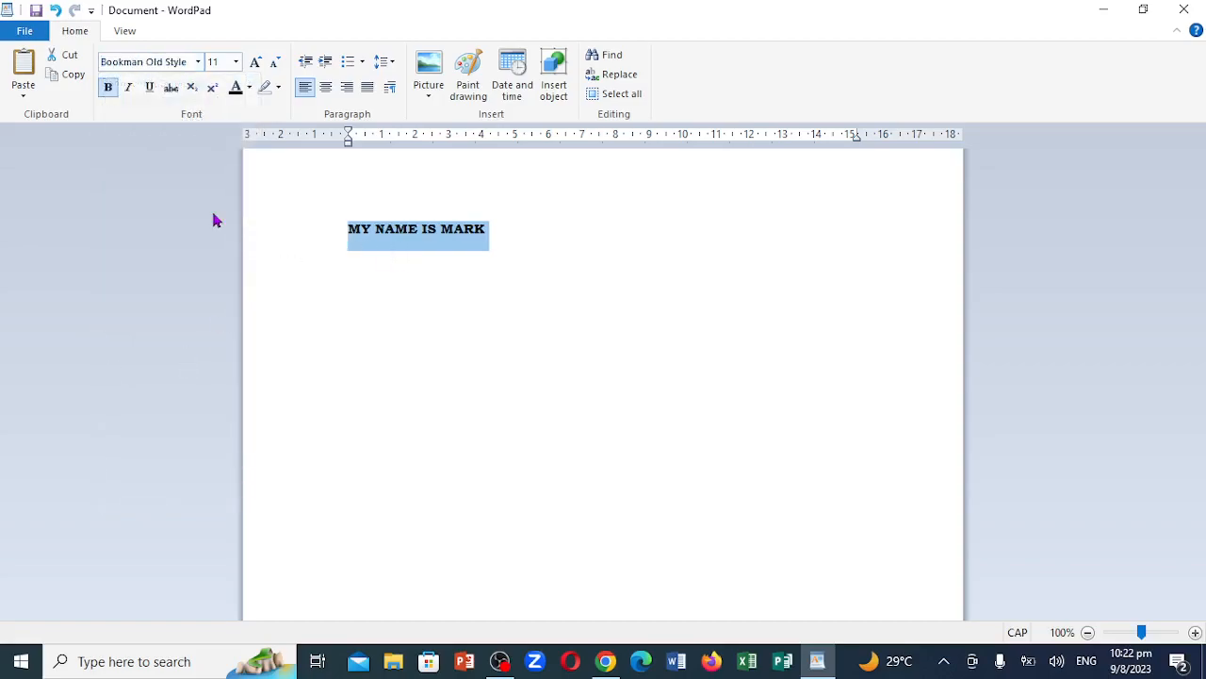
# Set the selected line's font size to 16 and grow it stepwise to 48
pyautogui.click(235, 68)
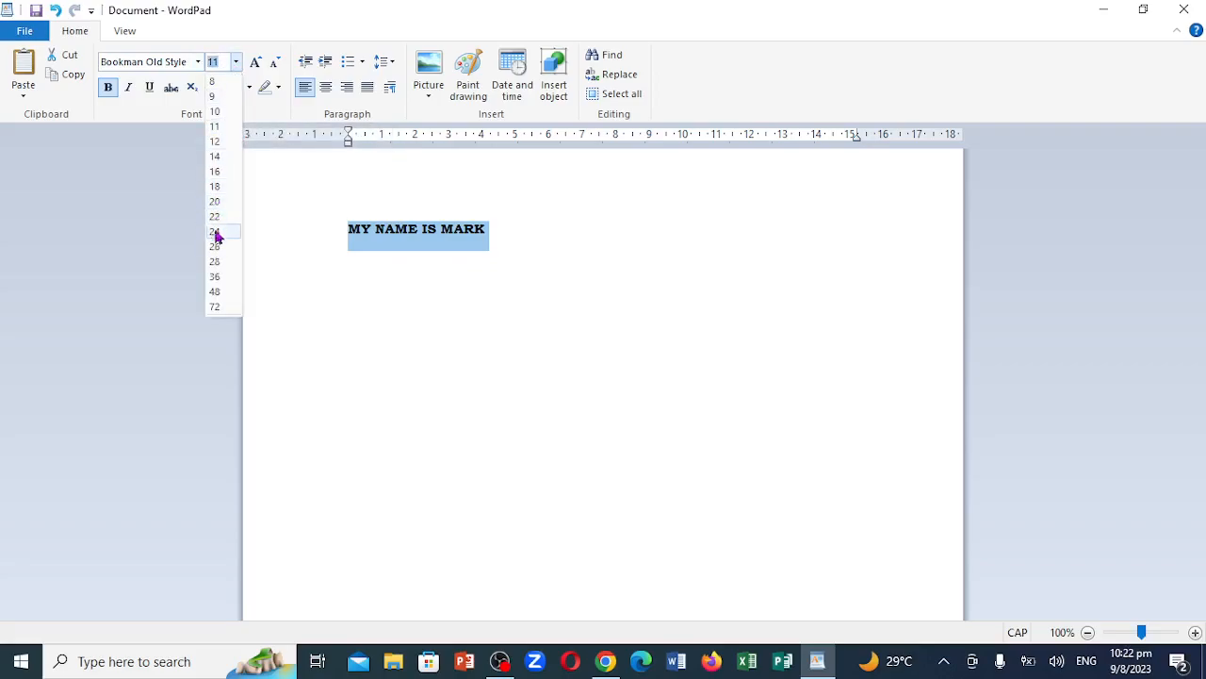
pyautogui.click(216, 174)
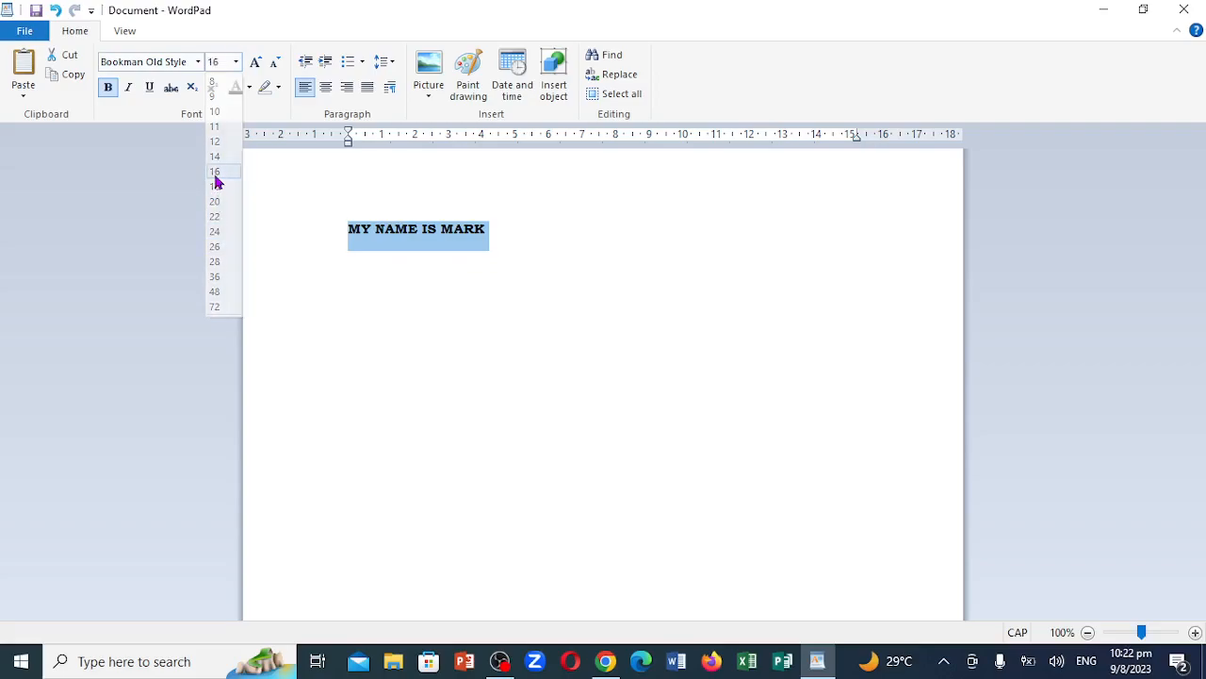
pyautogui.click(255, 61)
pyautogui.click(255, 61)
pyautogui.click(256, 62)
pyautogui.click(256, 62)
pyautogui.click(255, 62)
pyautogui.click(256, 62)
pyautogui.click(255, 61)
pyautogui.click(255, 61)
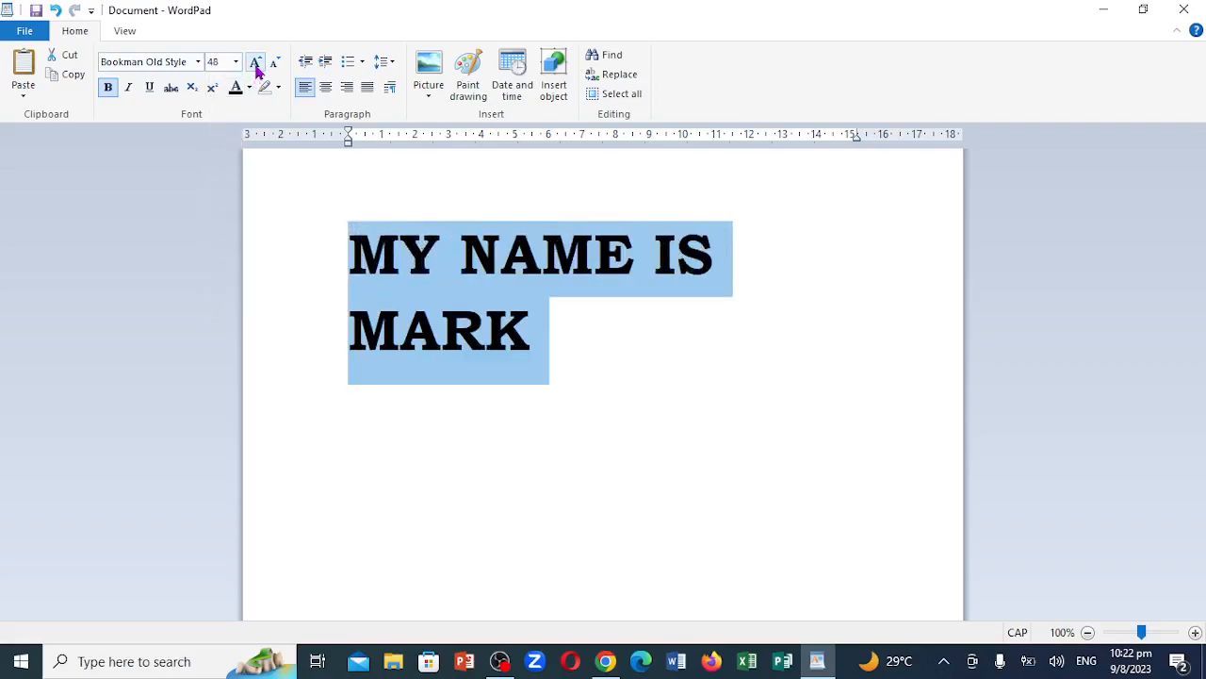
# Shrink the selected line's font stepwise to size 20 and remove its bold formatting
pyautogui.click(274, 62)
pyautogui.click(273, 63)
pyautogui.click(274, 62)
pyautogui.click(273, 62)
pyautogui.click(273, 62)
pyautogui.click(274, 62)
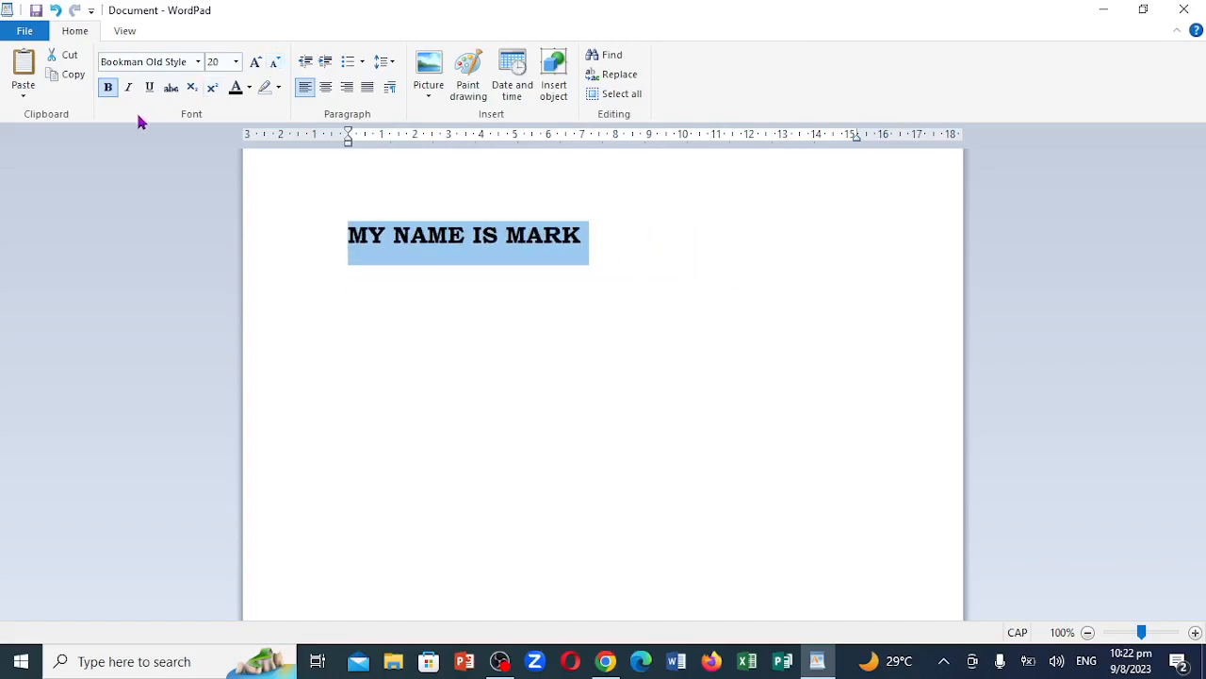
pyautogui.click(108, 91)
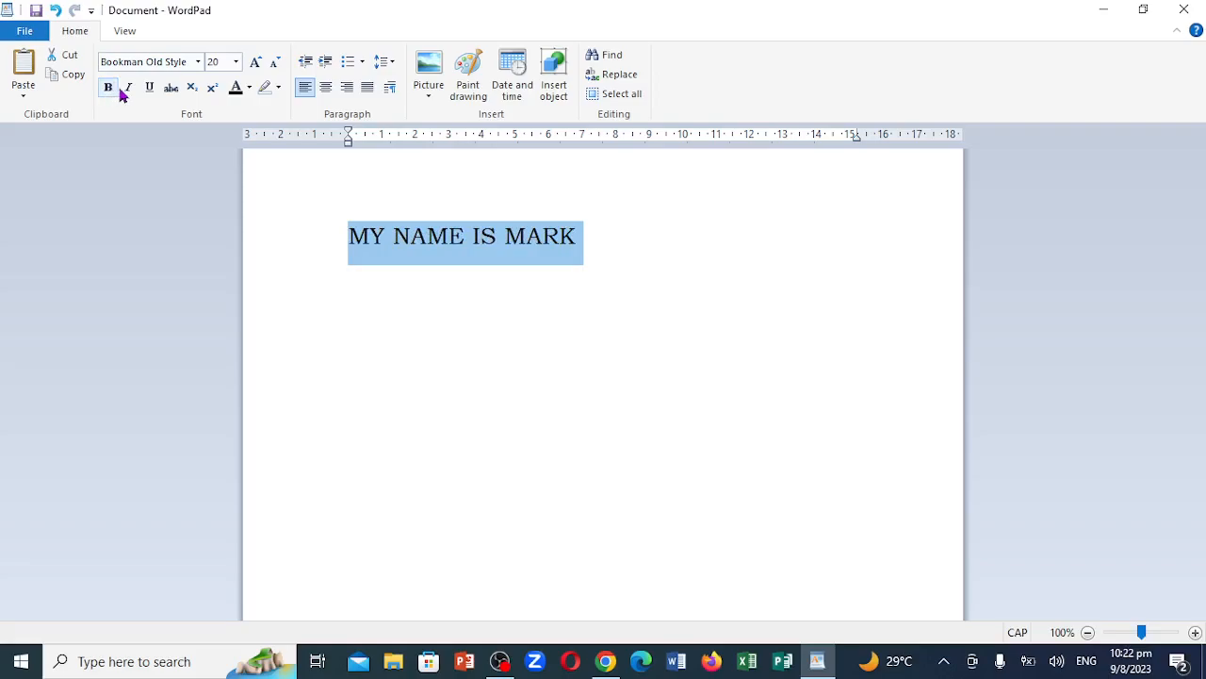
# Try italic, underline and strikethrough in turn on the selected line, removing each one again
pyautogui.click(129, 87)
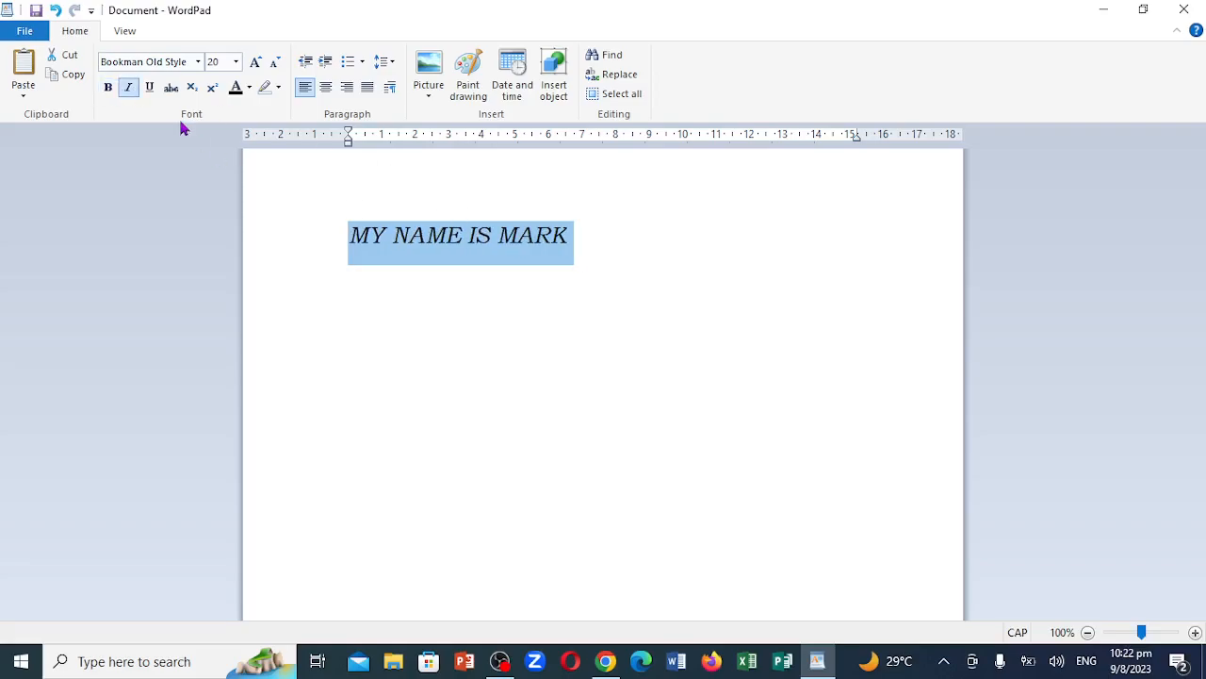
pyautogui.click(127, 88)
pyautogui.click(150, 88)
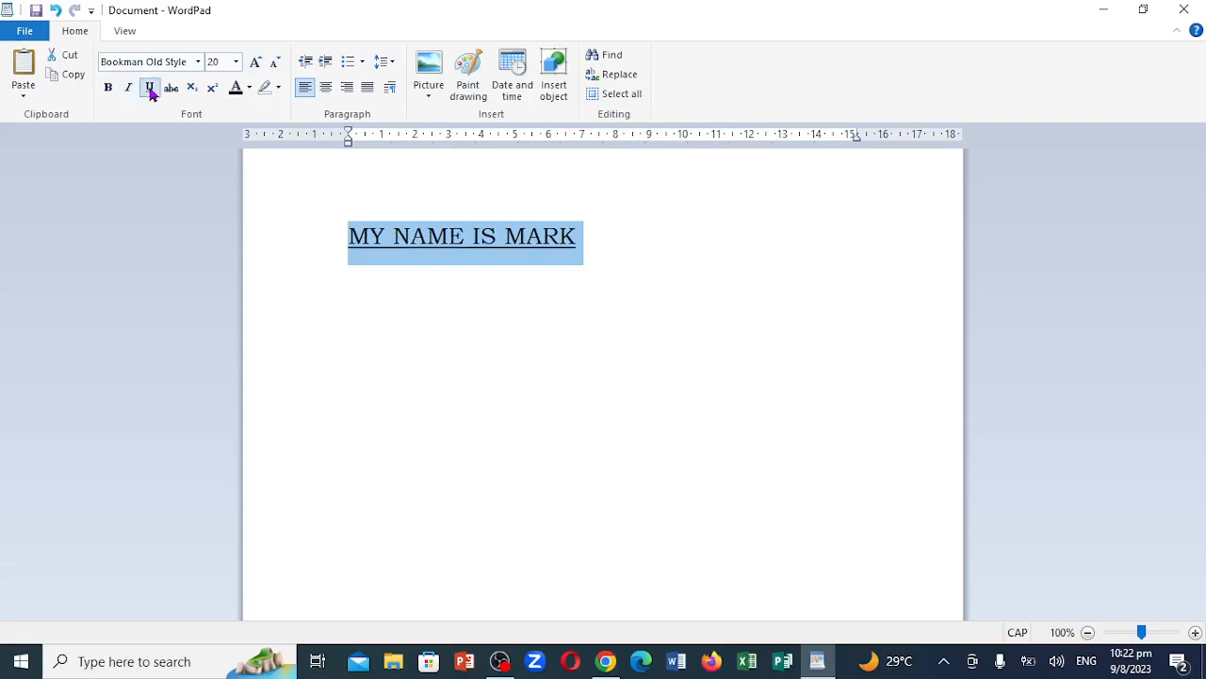
pyautogui.click(150, 88)
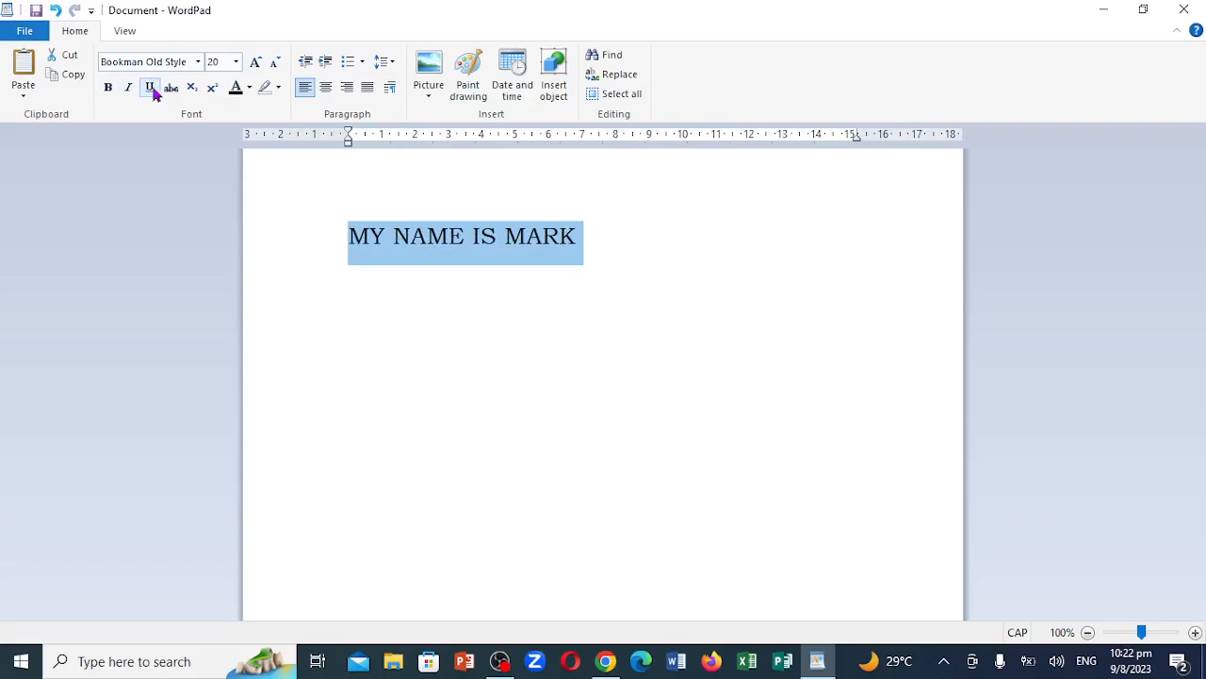
pyautogui.click(171, 91)
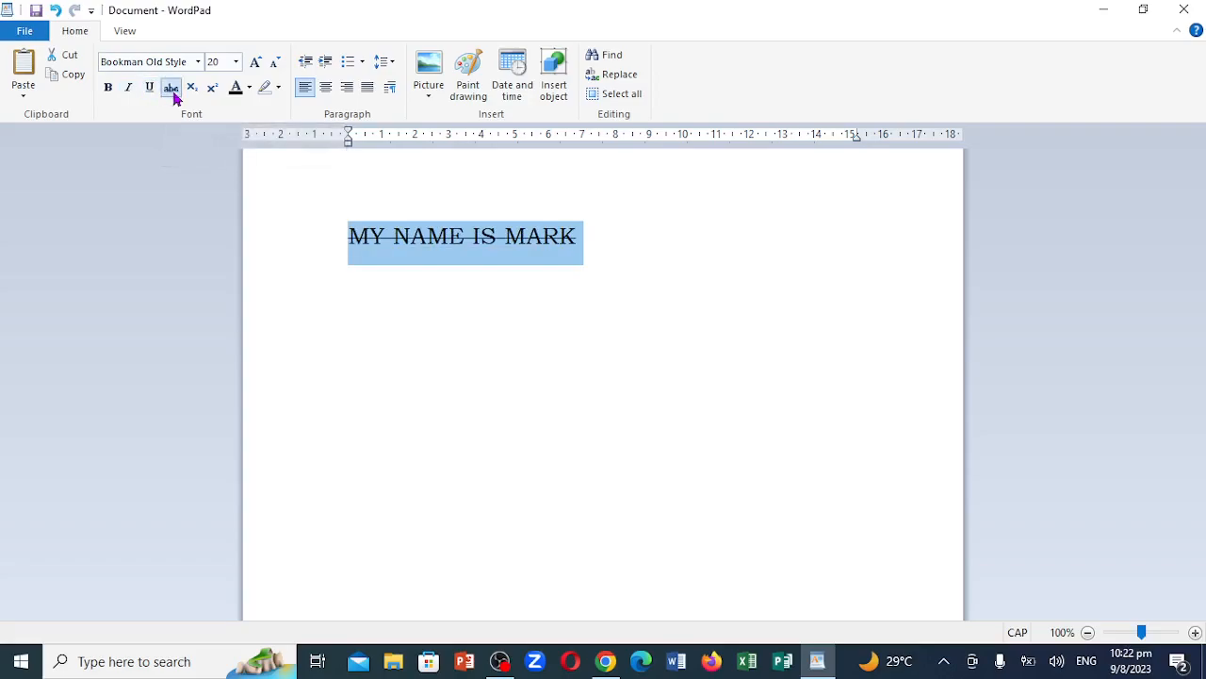
pyautogui.click(173, 91)
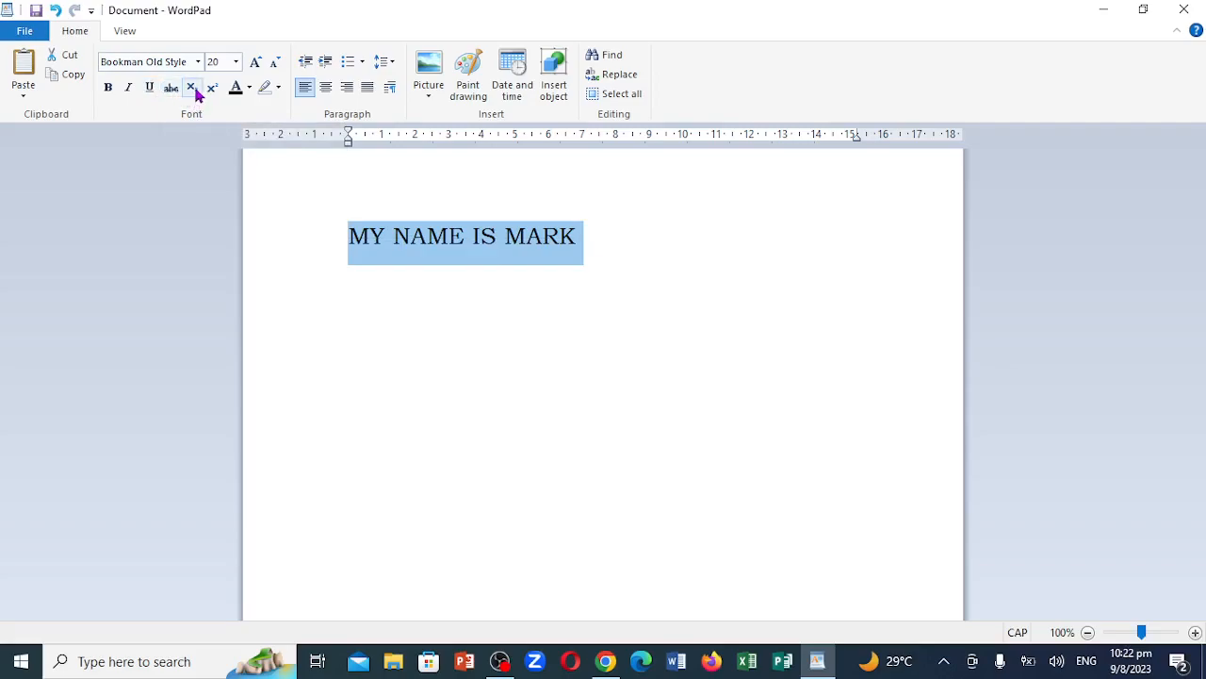
# Change the text color of the selected line to light orange
pyautogui.click(250, 90)
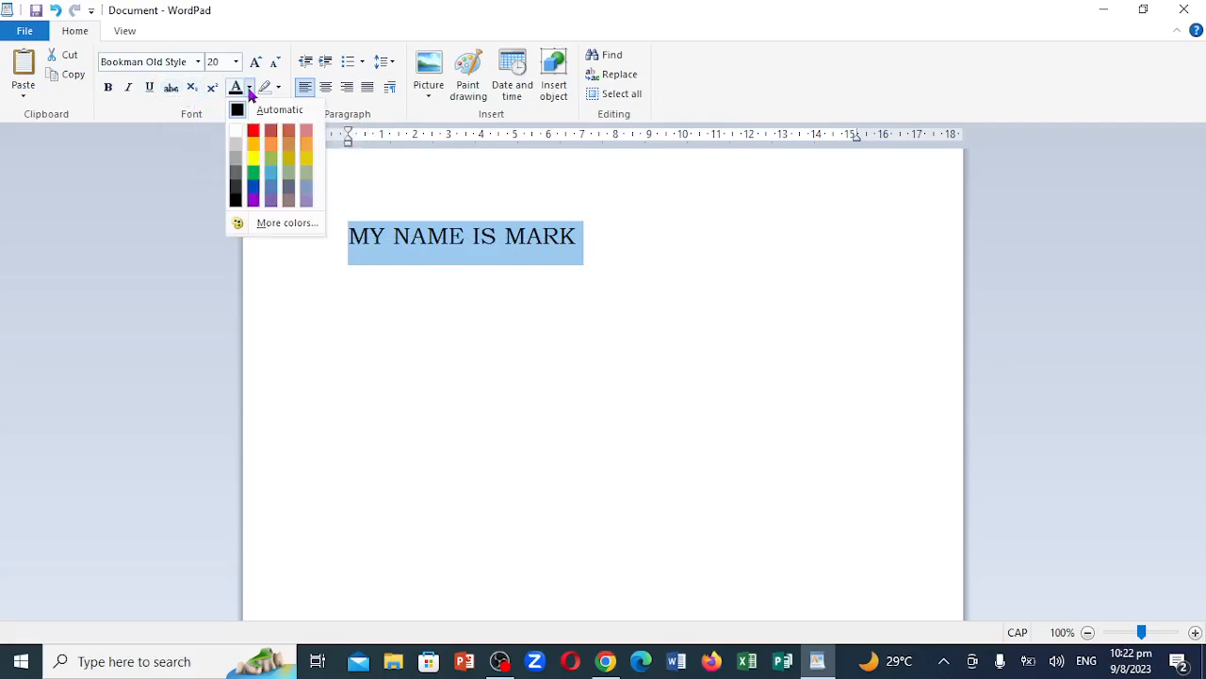
pyautogui.click(304, 156)
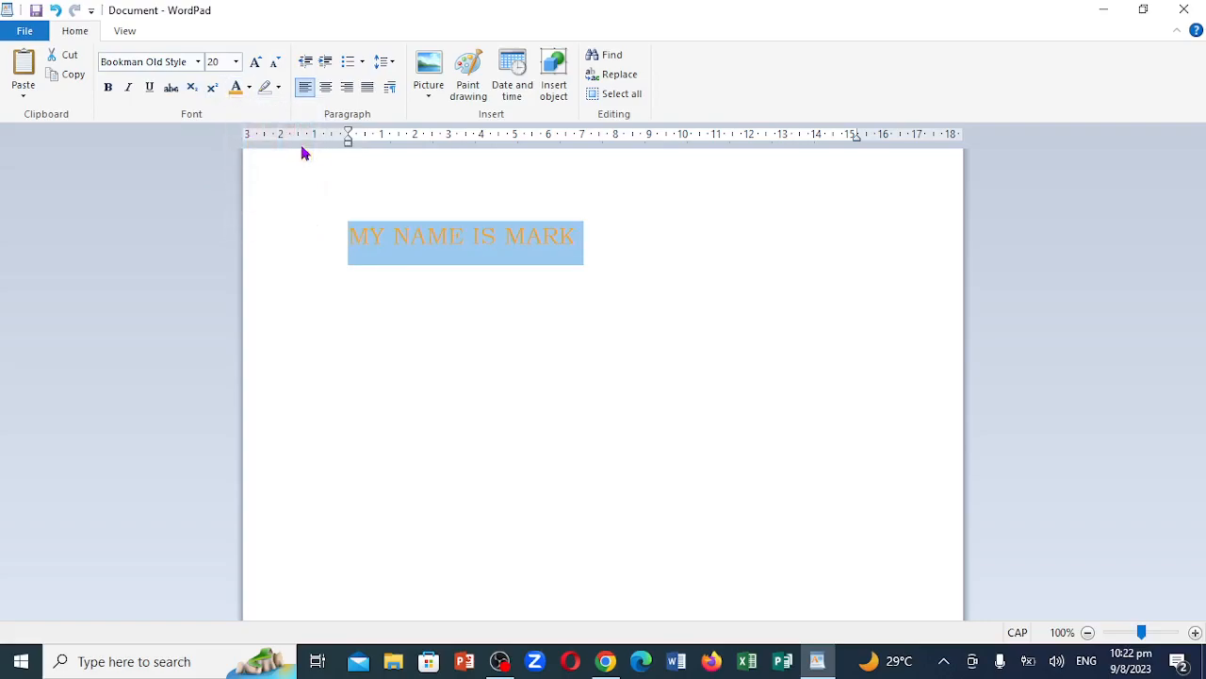
# Highlight the selected line in yellow, and remove the highlight by choosing No color
pyautogui.click(279, 87)
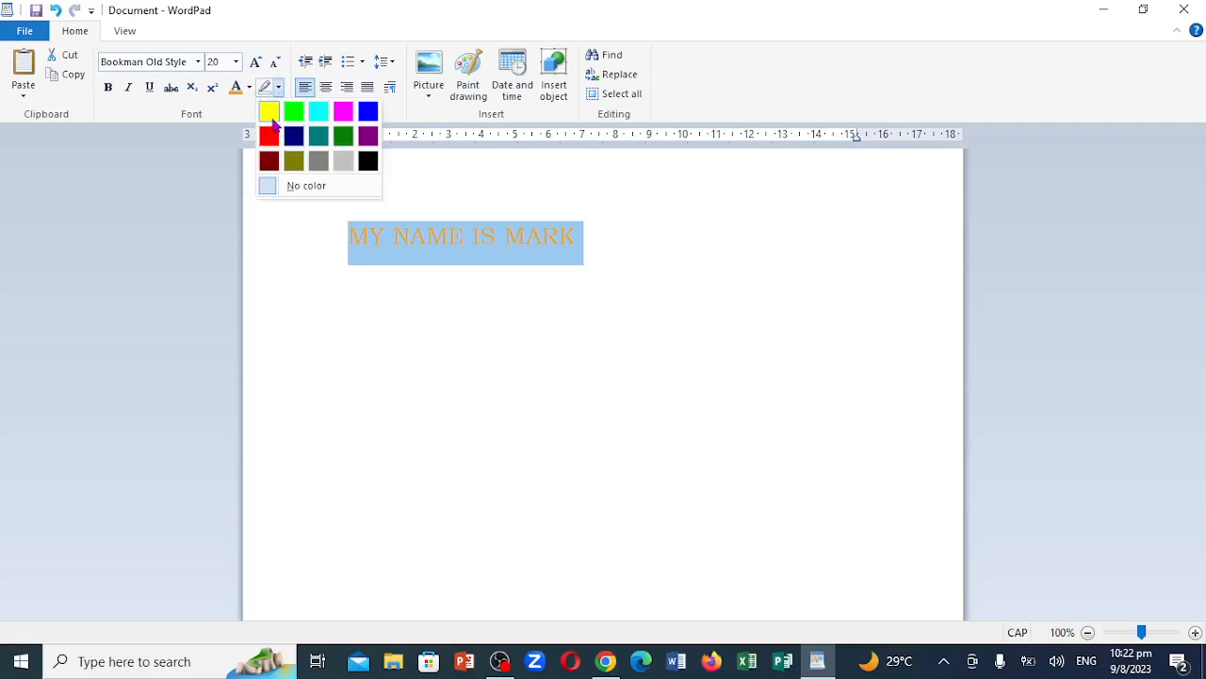
pyautogui.click(270, 113)
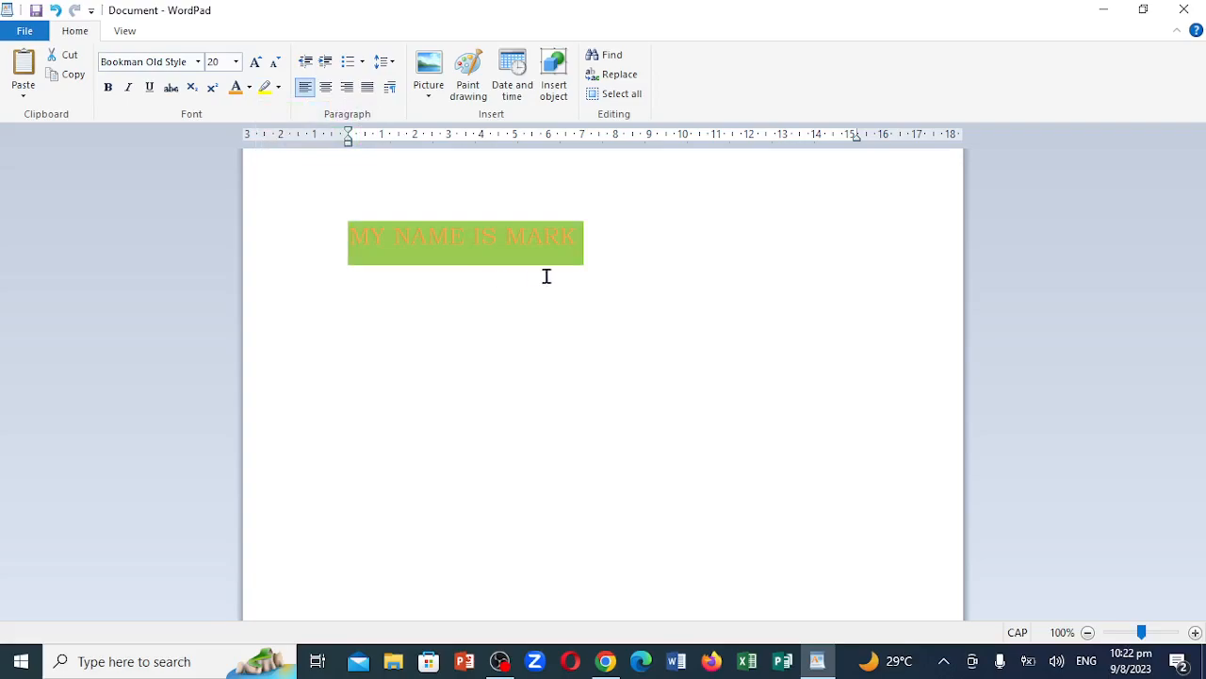
pyautogui.click(280, 89)
pyautogui.click(298, 189)
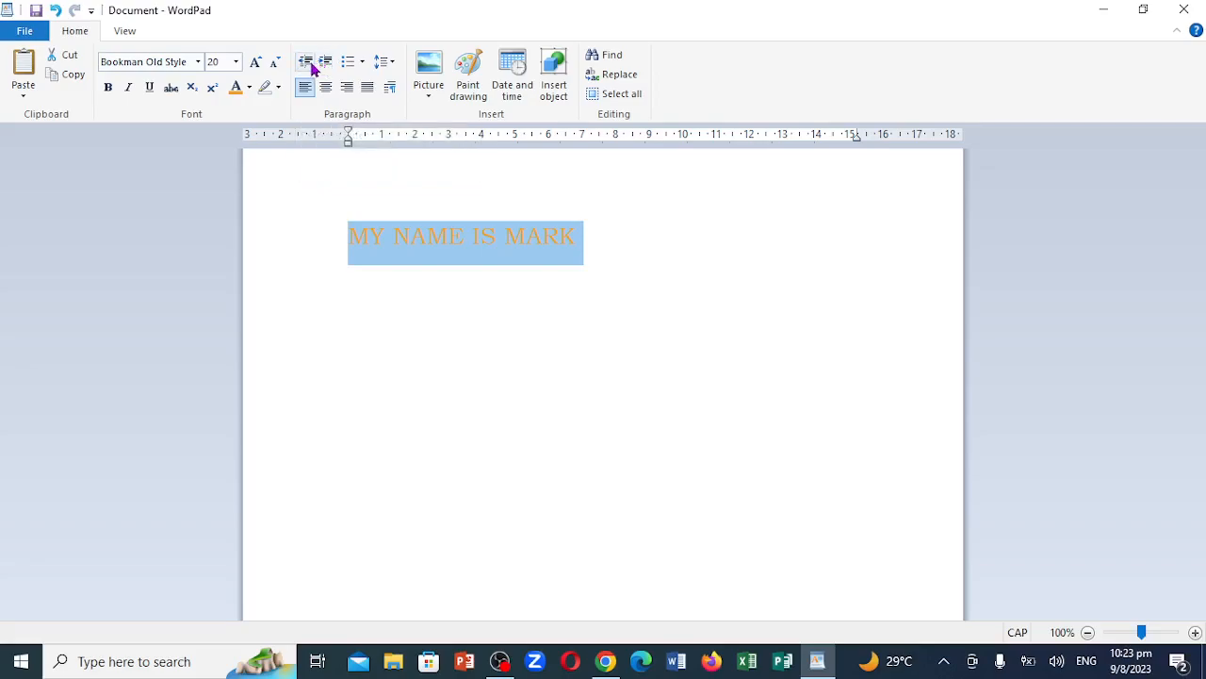
# Increase the left indent of the selected line by four levels
pyautogui.click(325, 63)
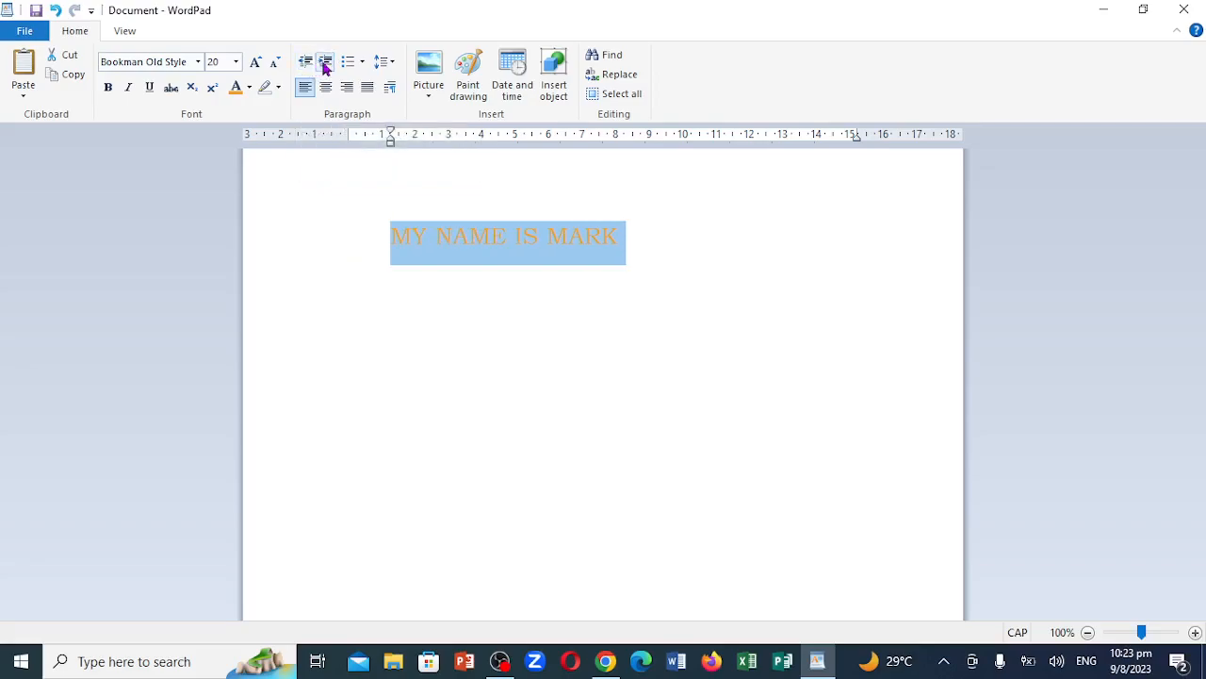
pyautogui.click(325, 62)
pyautogui.click(326, 62)
pyautogui.click(325, 62)
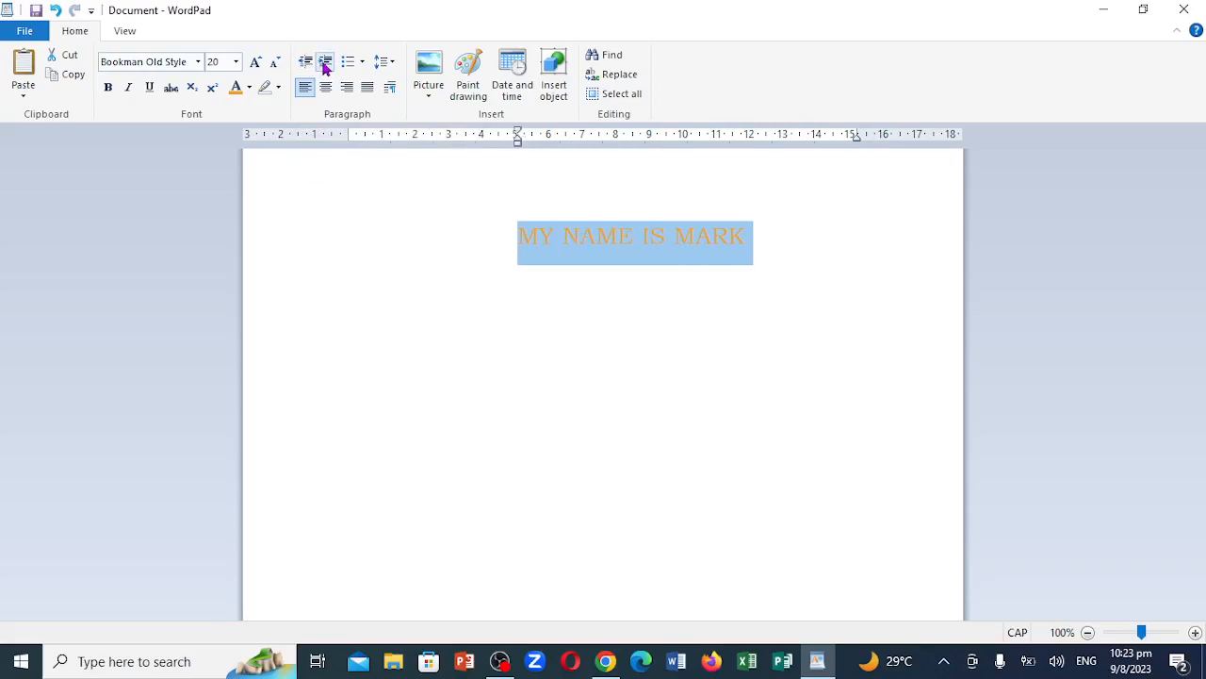
# Indent the selected line one more level, and decrease its indent all the way back to the left margin
pyautogui.click(326, 62)
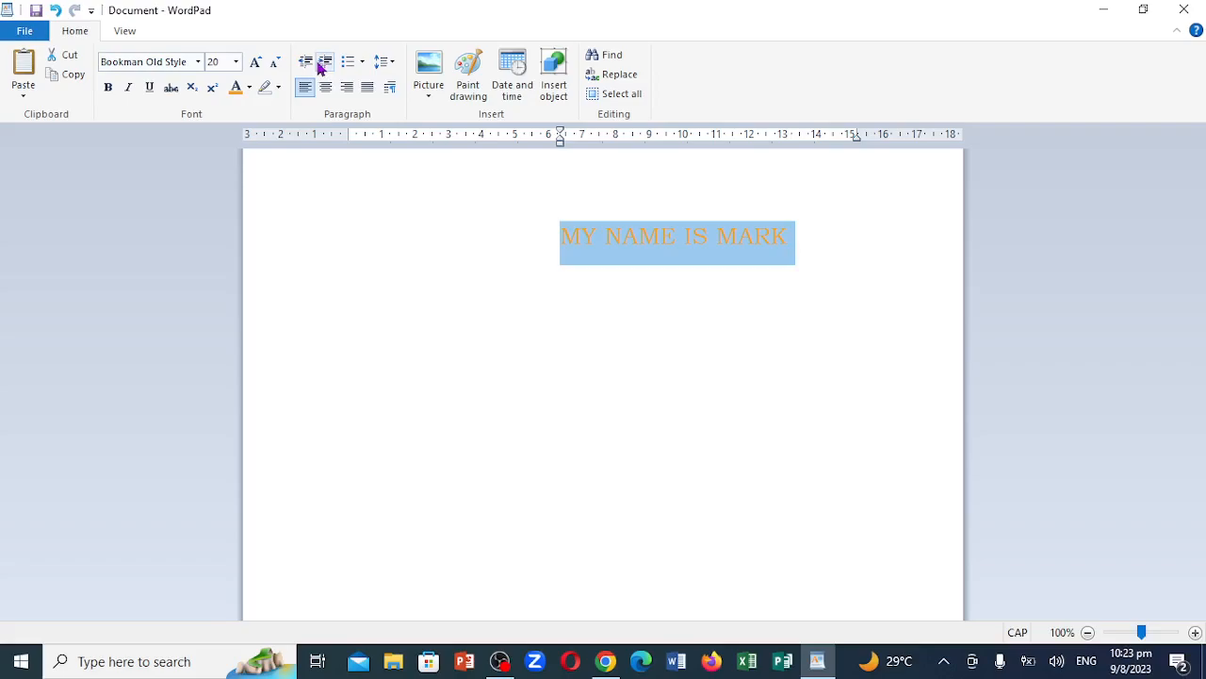
pyautogui.click(307, 62)
pyautogui.click(307, 62)
pyautogui.click(308, 62)
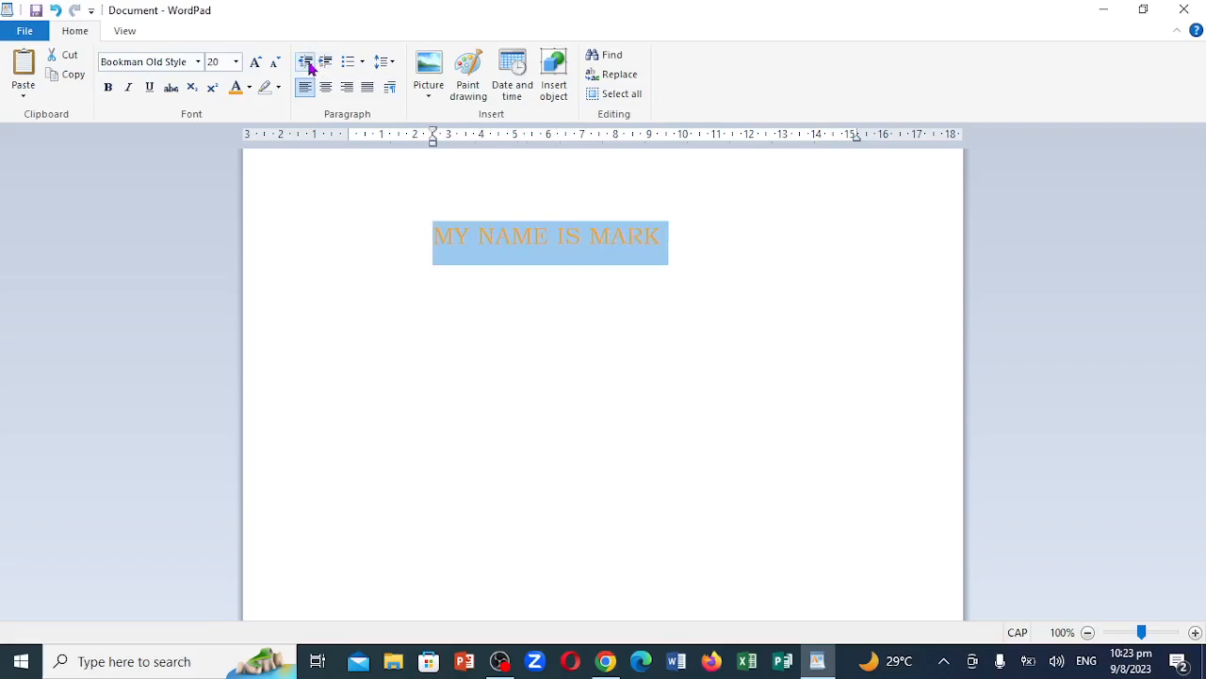
pyautogui.click(307, 62)
pyautogui.click(308, 63)
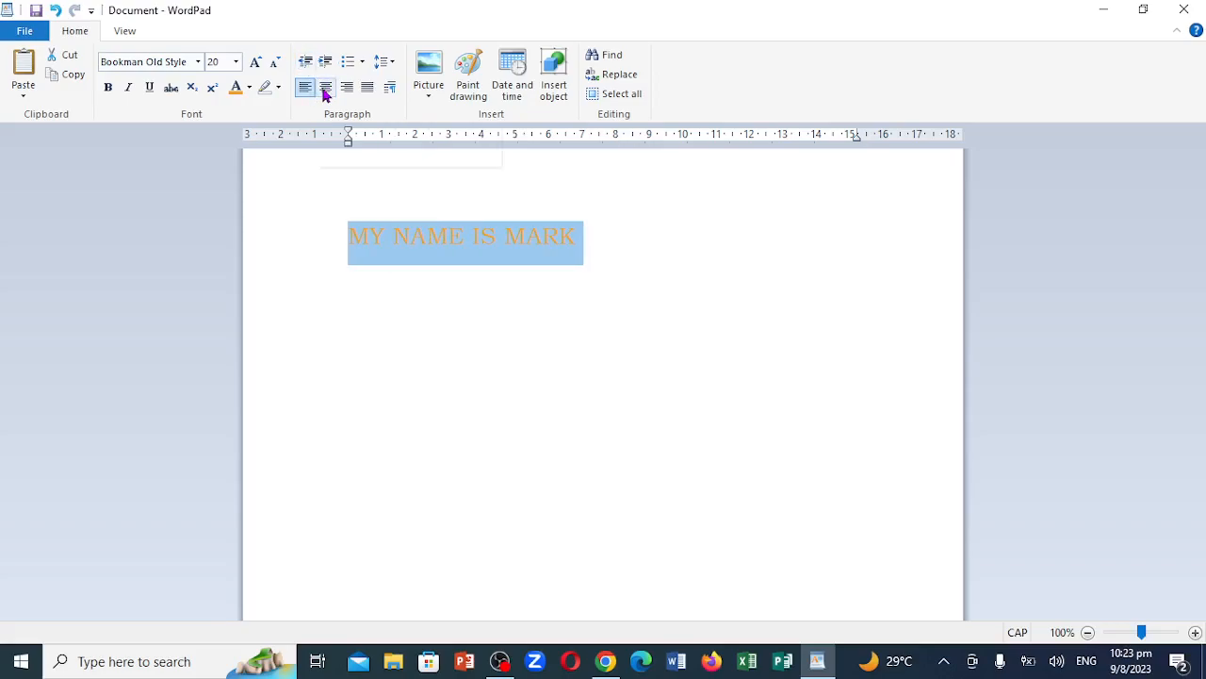
# Try centered and right alignment on the selected line, and finish with it justified and deselected
pyautogui.click(326, 89)
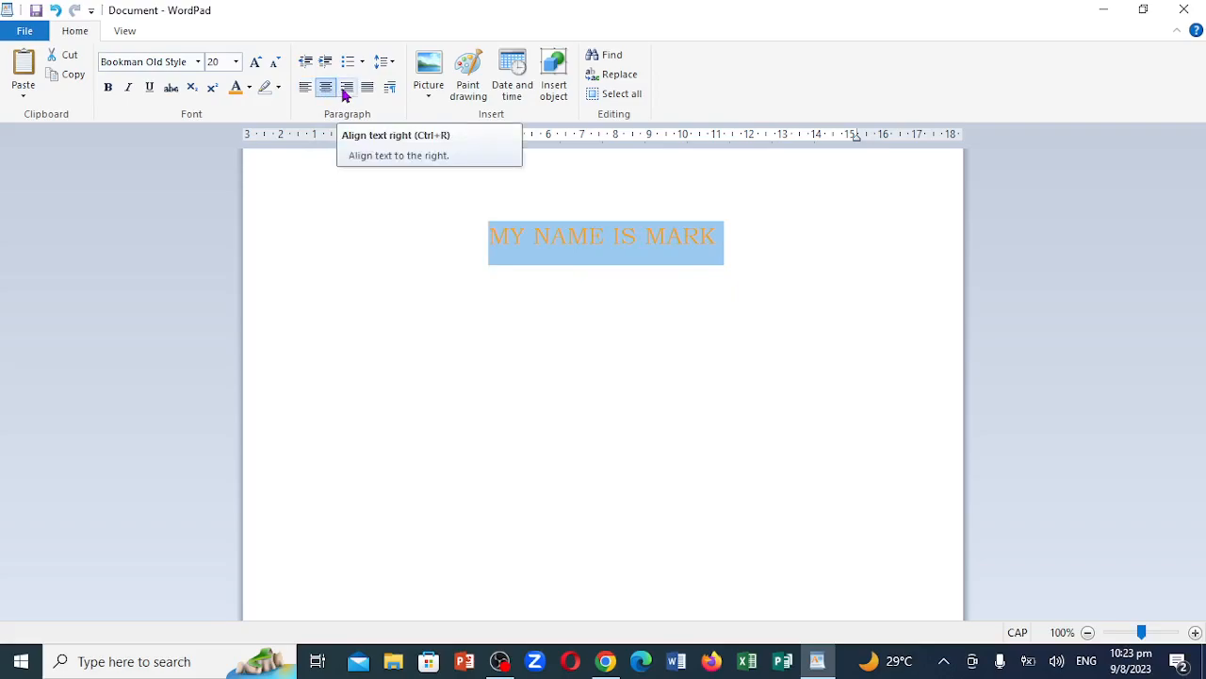
pyautogui.click(347, 89)
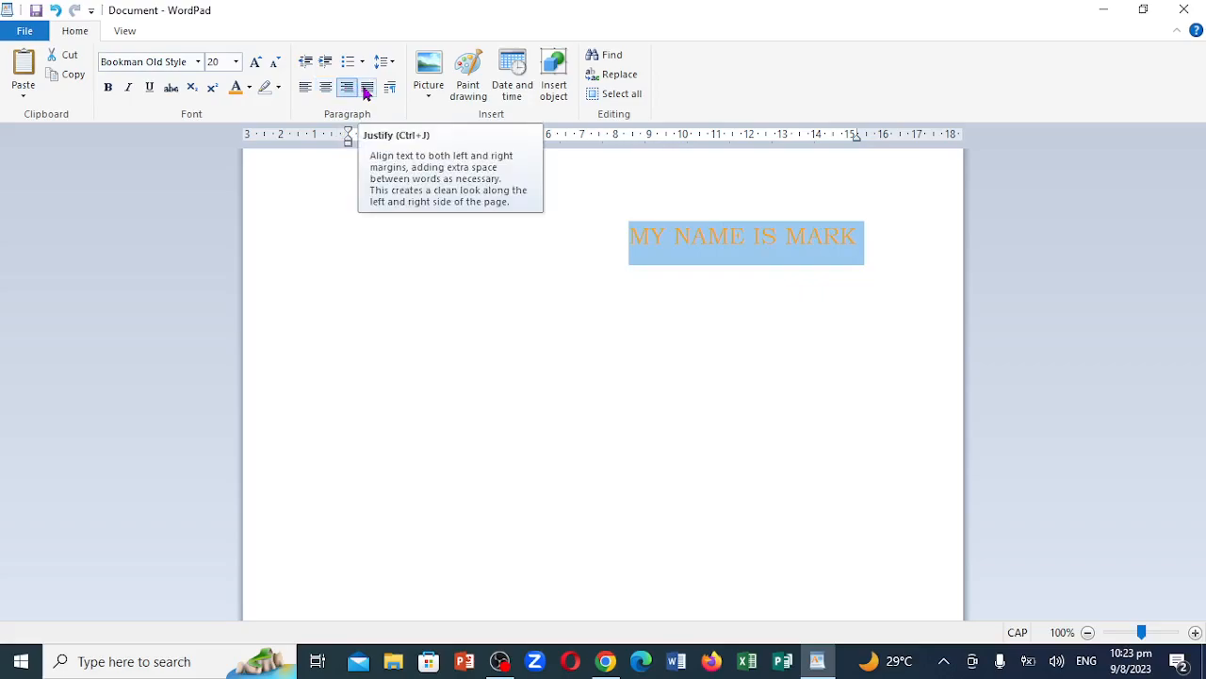
pyautogui.click(367, 88)
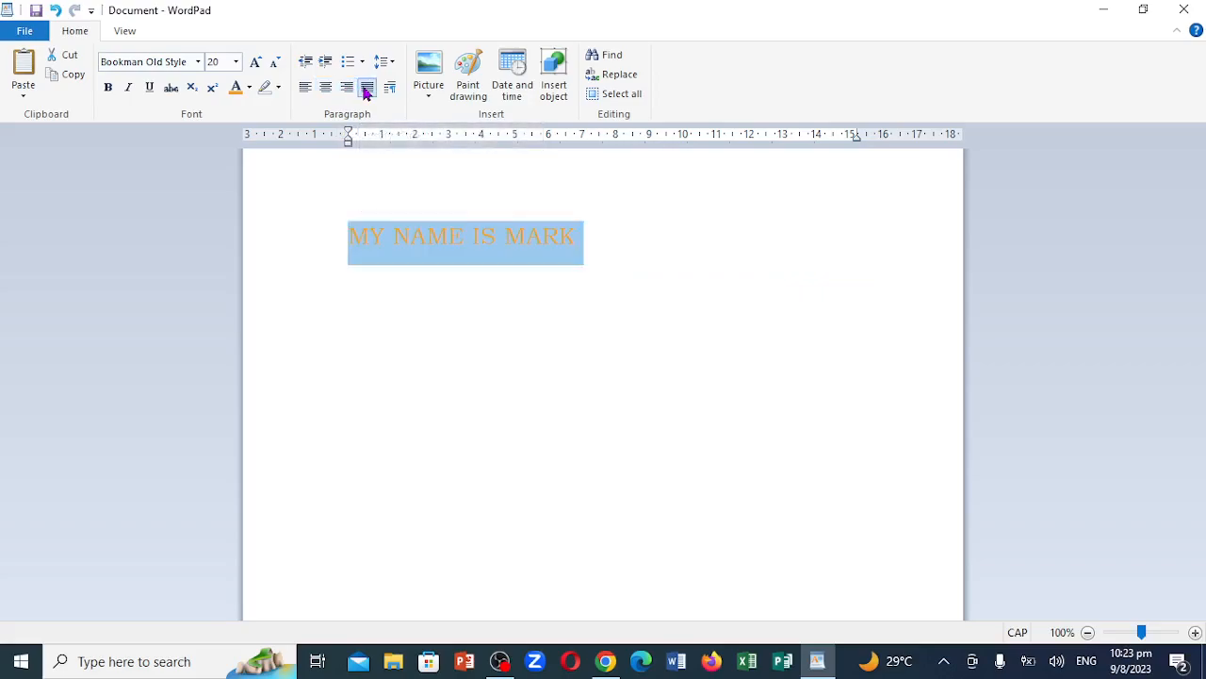
pyautogui.click(367, 89)
pyautogui.click(602, 248)
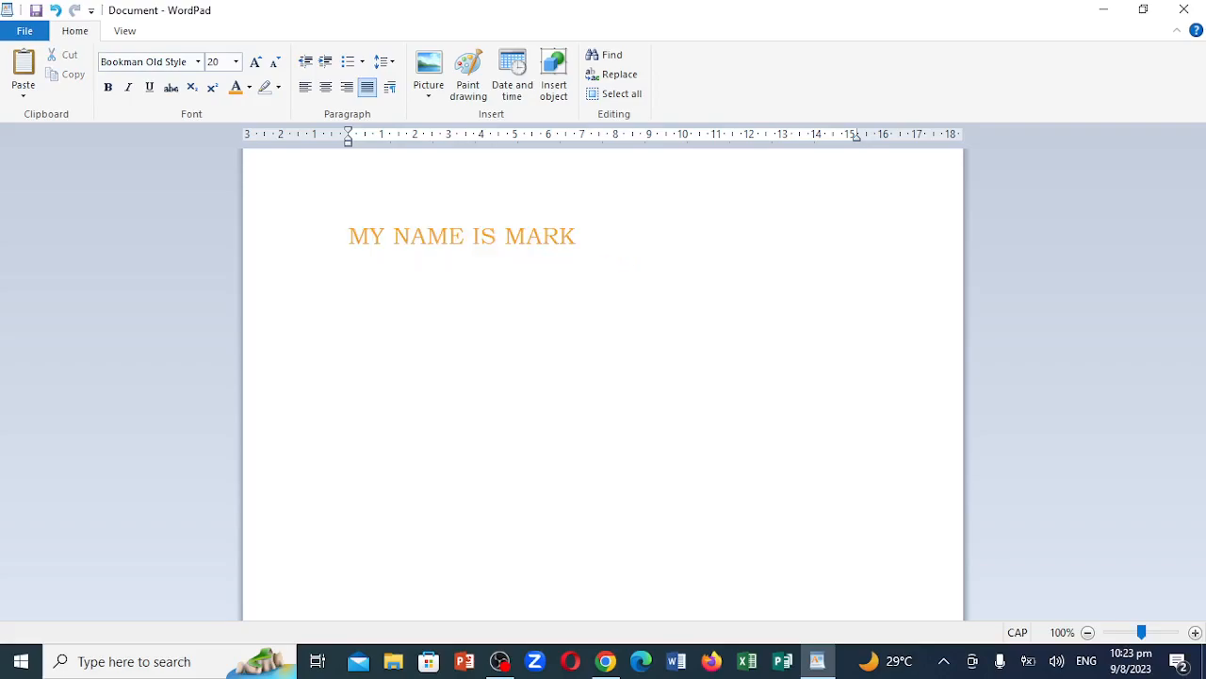
# Browse the Desktop, class folder and PHOTOS folders for a picture, and insert the man's portrait from ALL FOLDER
pyautogui.click(430, 100)
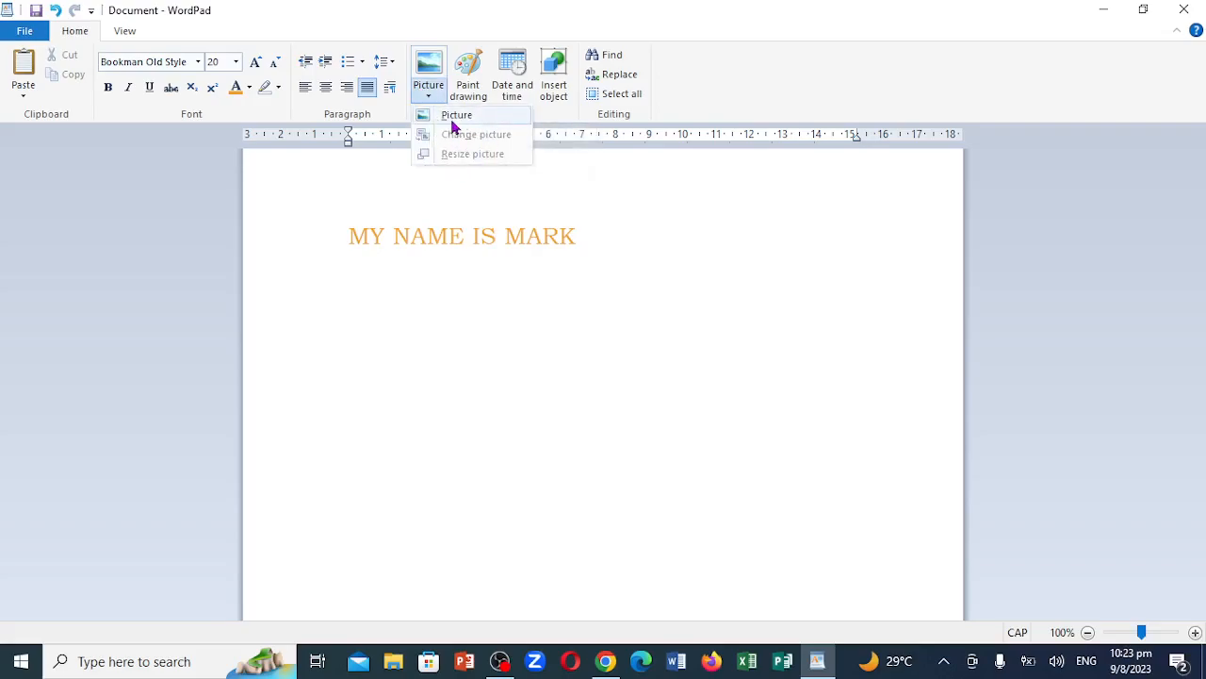
pyautogui.click(453, 121)
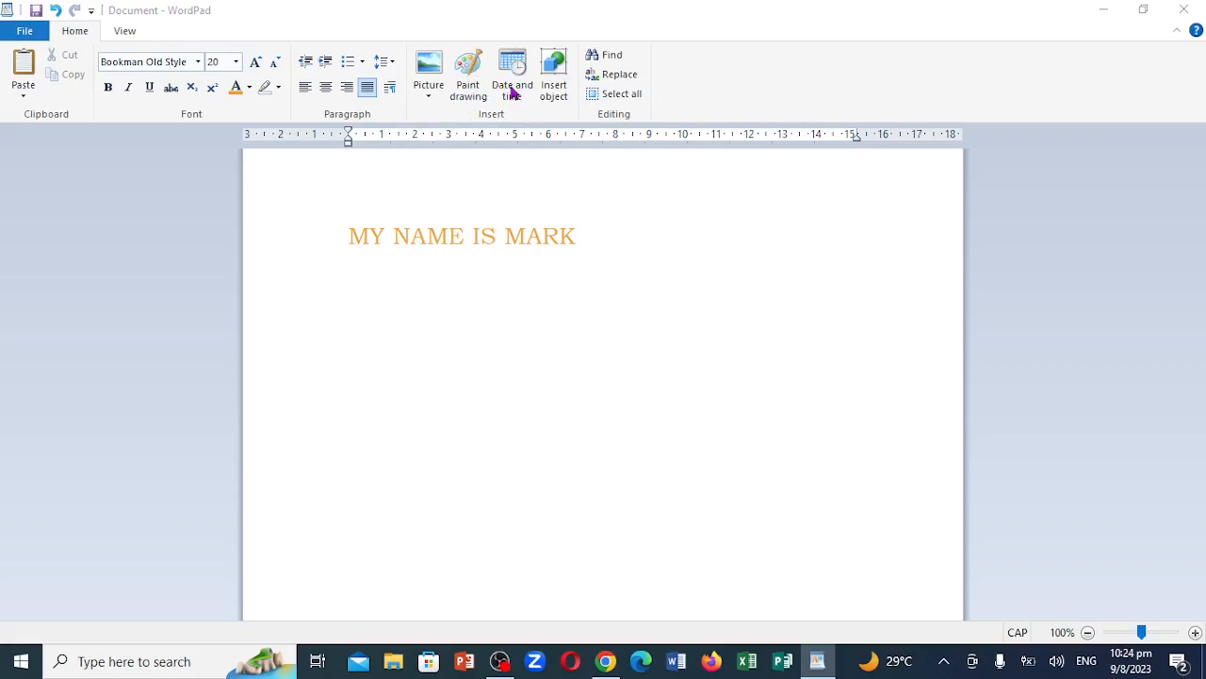
pyautogui.click(429, 92)
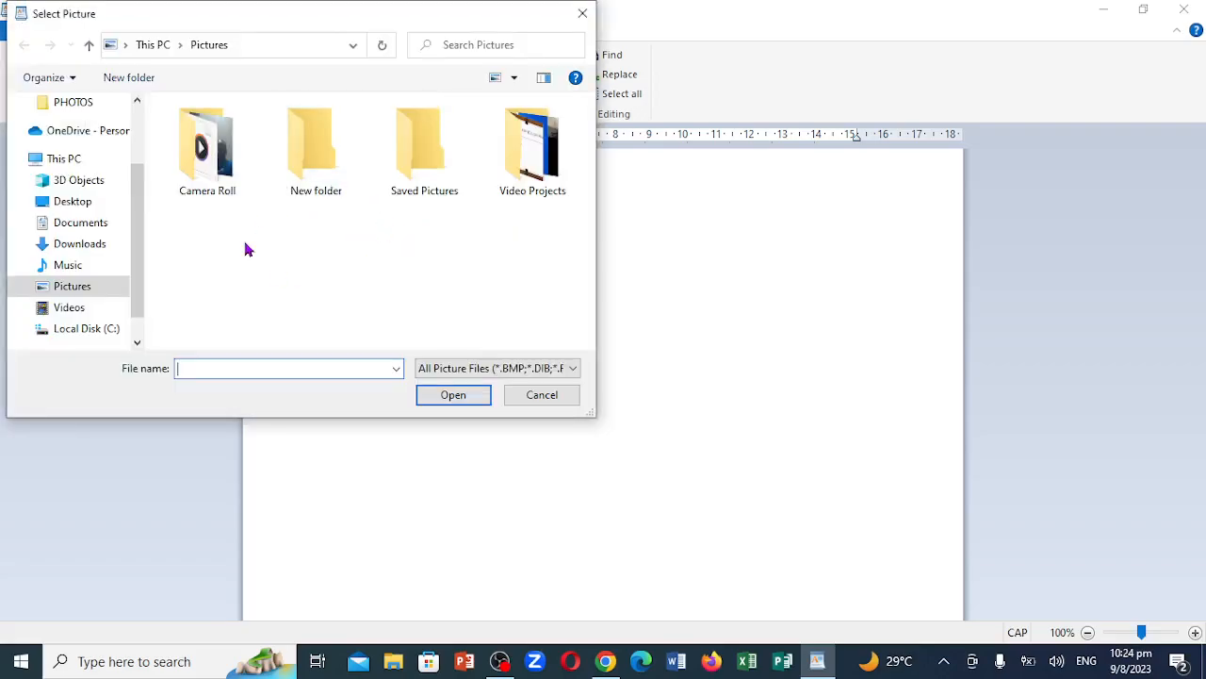
pyautogui.scroll(2, 138, 140)
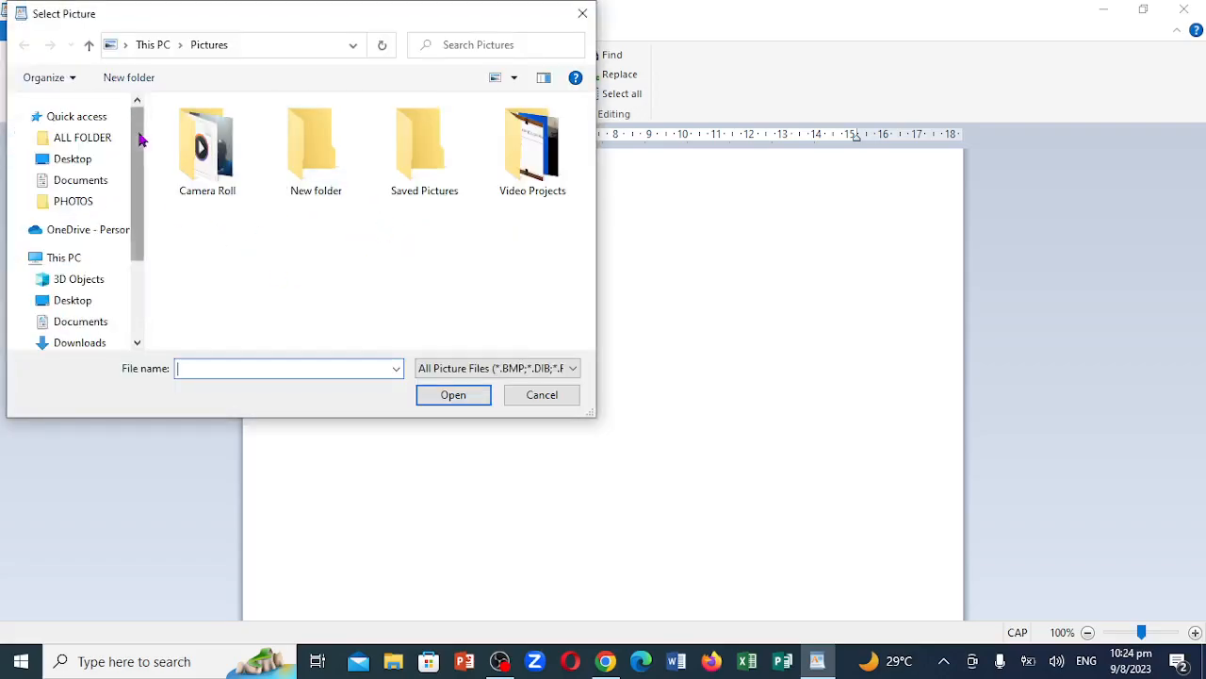
pyautogui.click(73, 165)
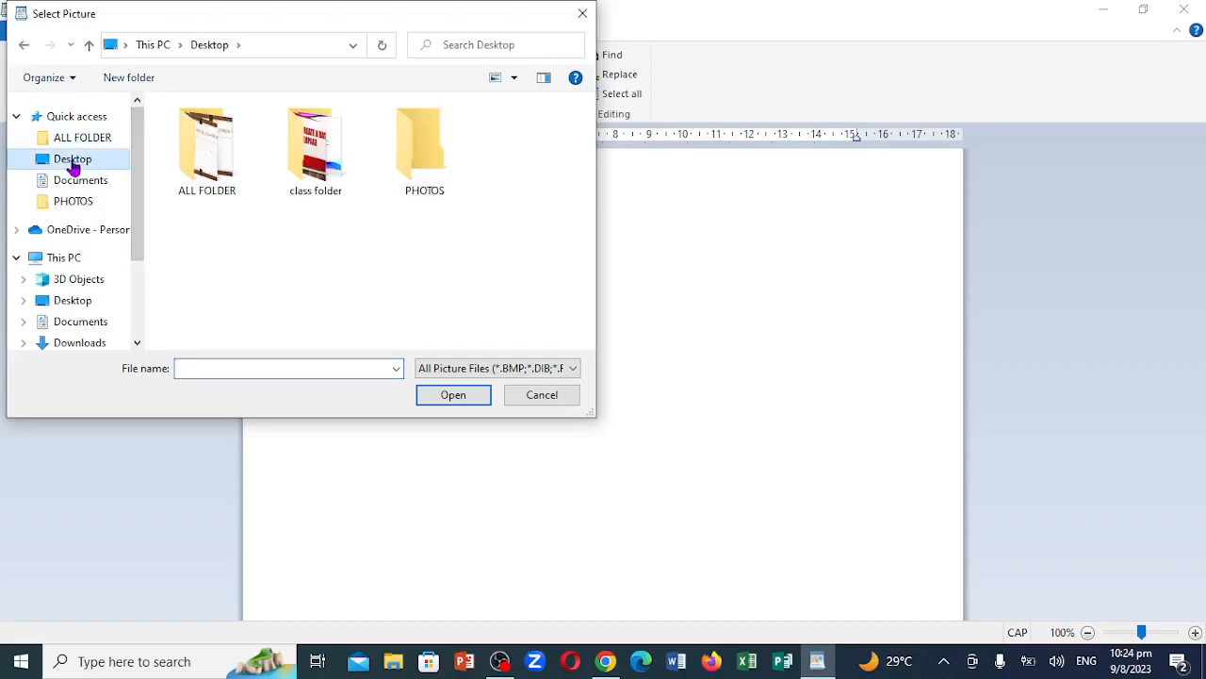
pyautogui.click(306, 170)
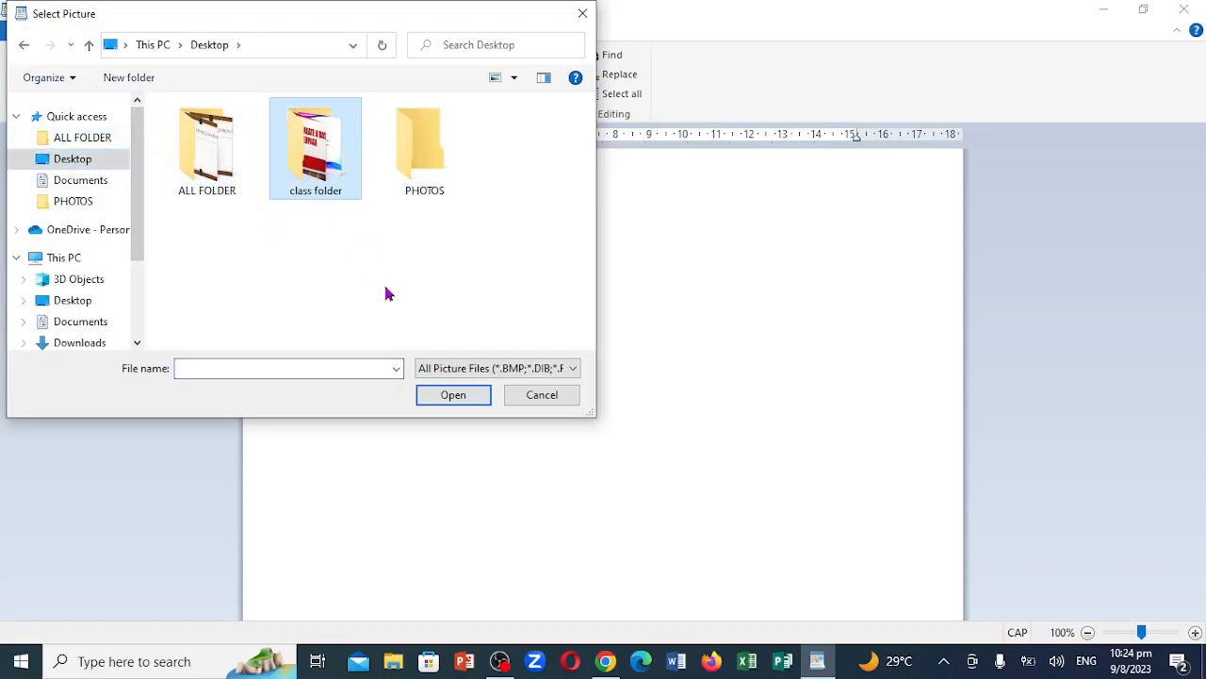
pyautogui.click(440, 399)
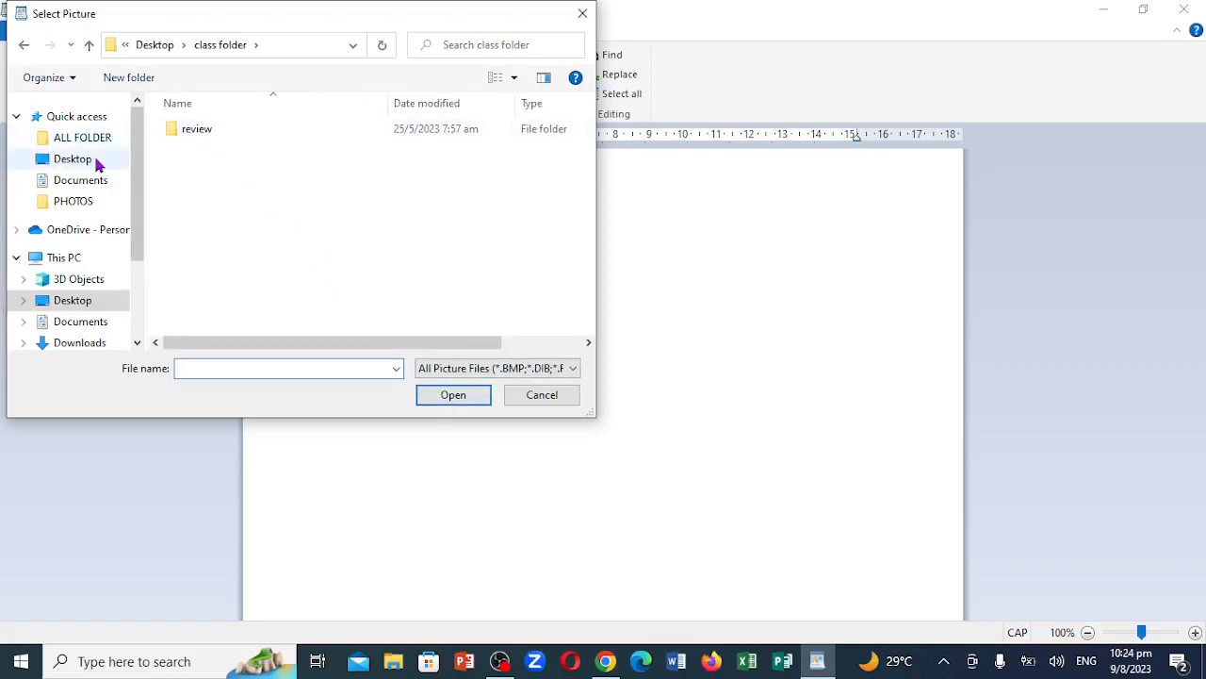
pyautogui.click(81, 205)
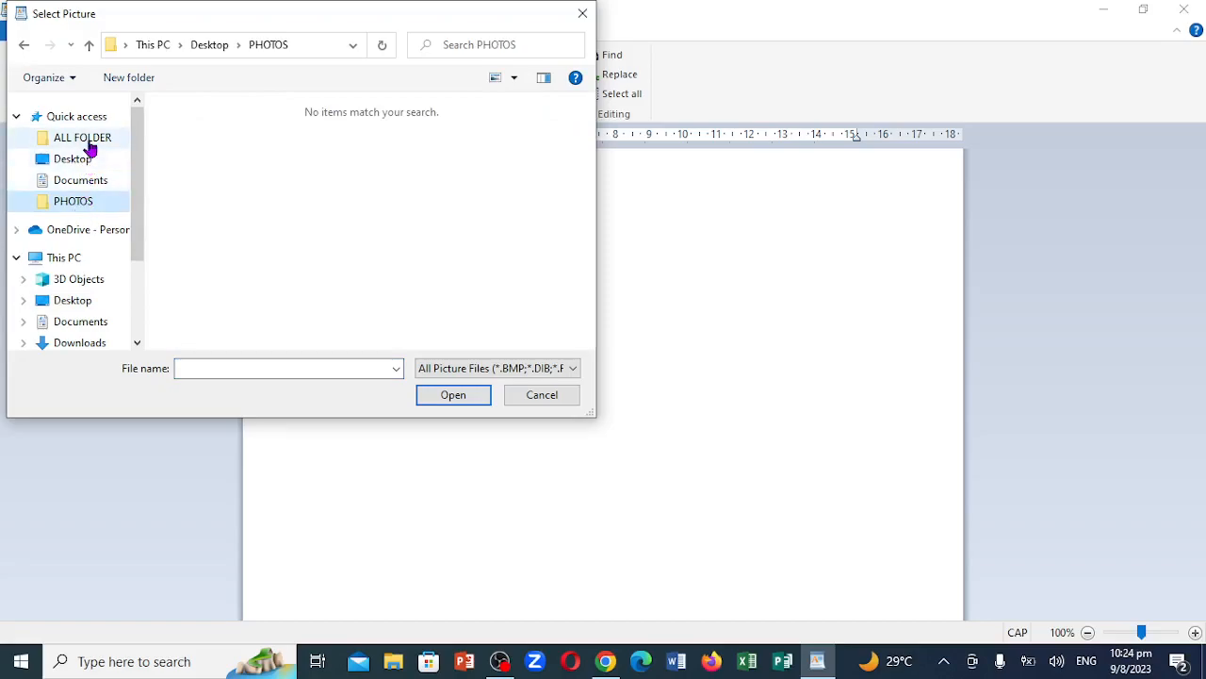
pyautogui.click(85, 141)
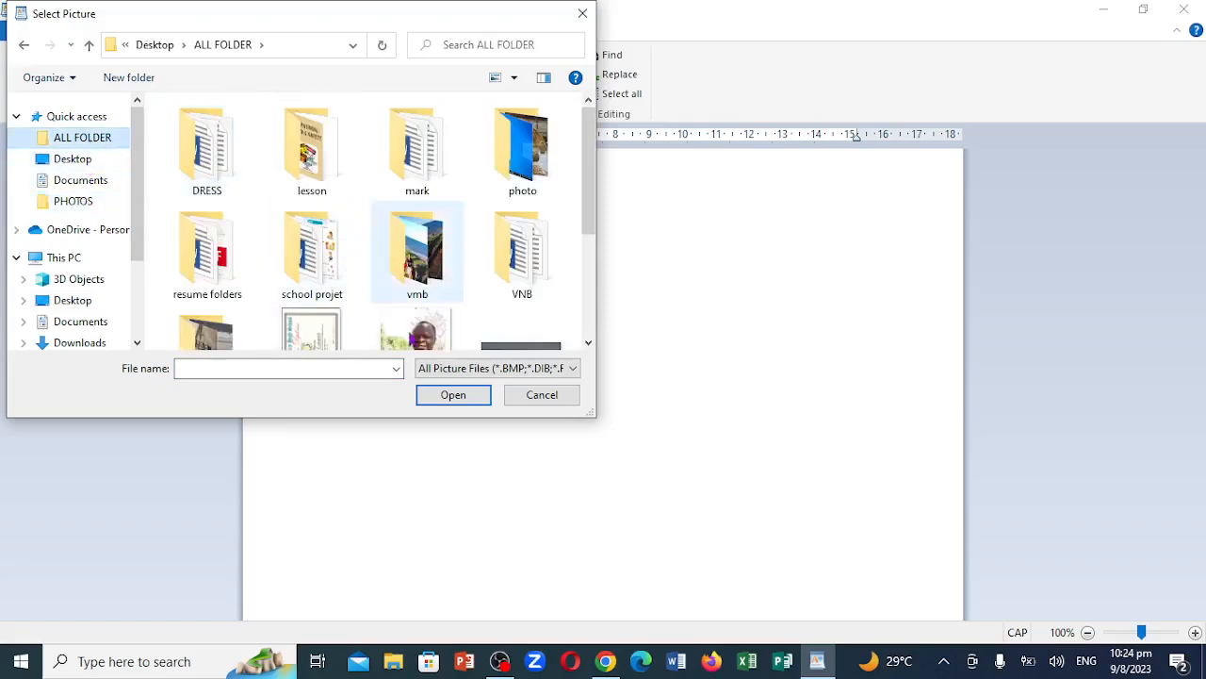
pyautogui.click(426, 334)
pyautogui.click(453, 397)
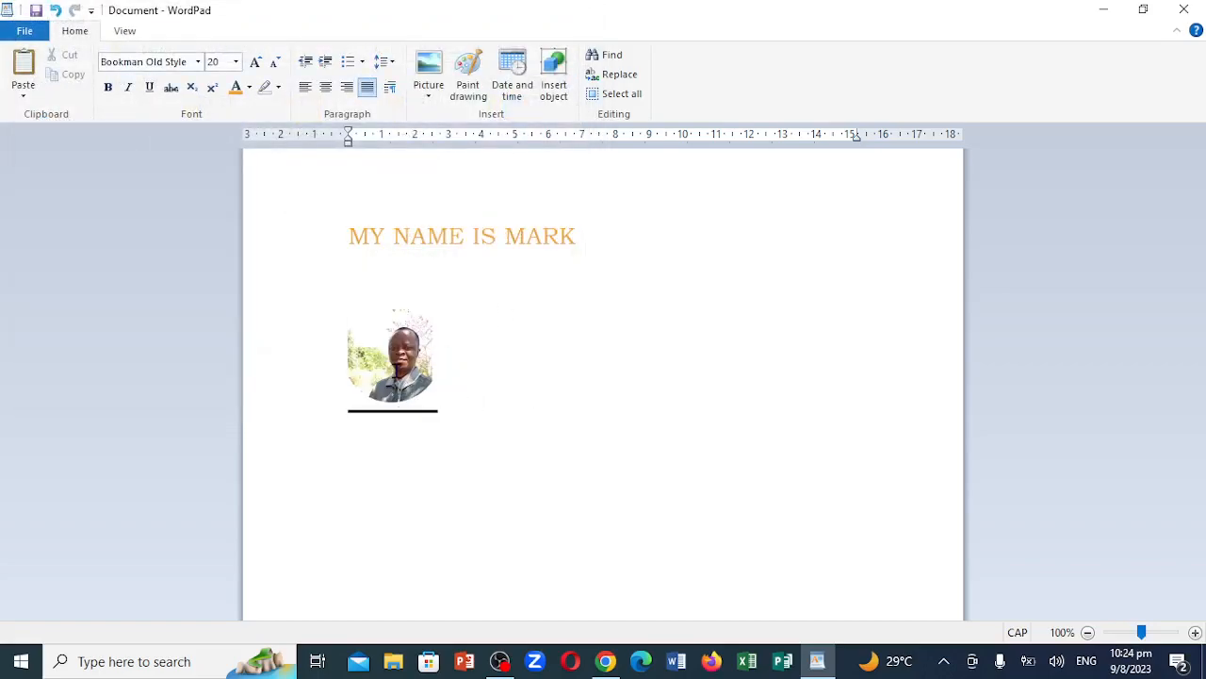
# Examine the commands and list styles available for the inserted portrait, and deselect it
pyautogui.click(401, 383)
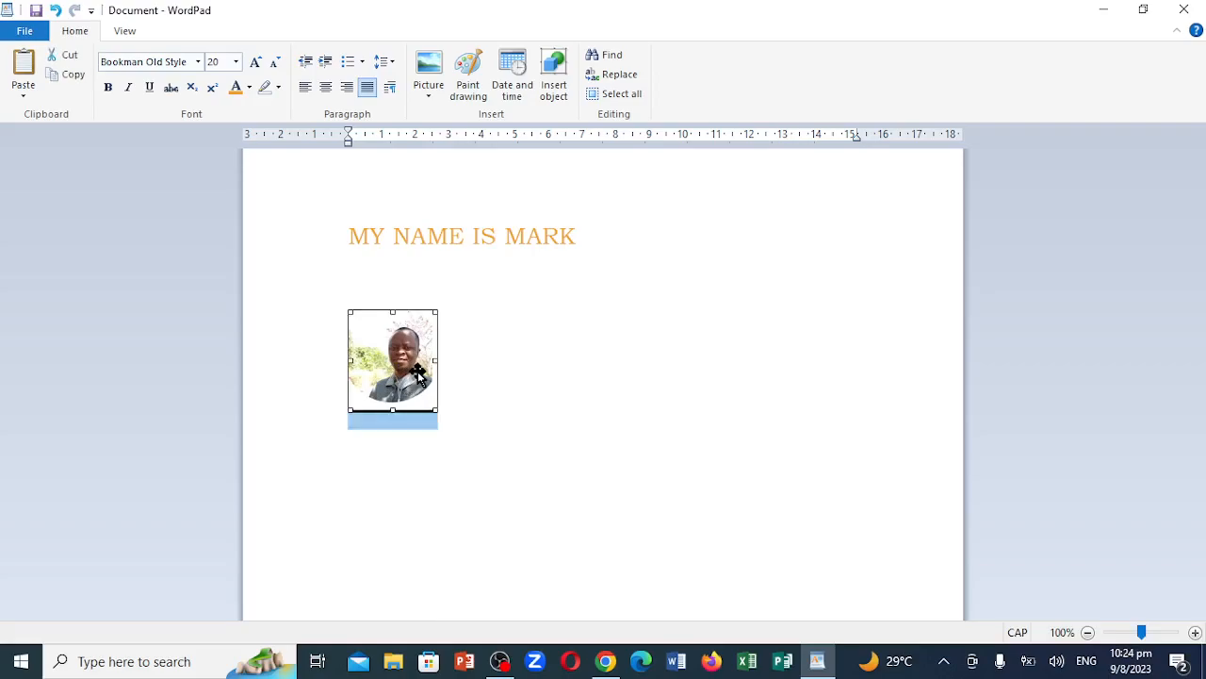
pyautogui.rightClick(419, 375)
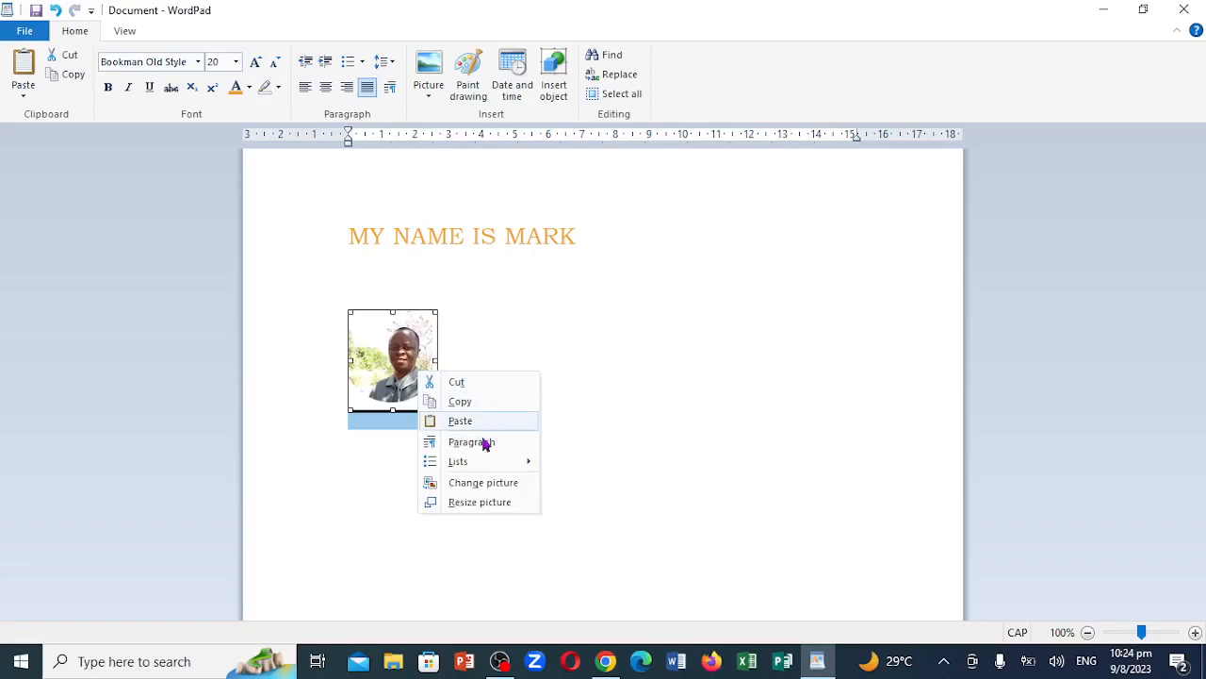
pyautogui.moveTo(473, 466)
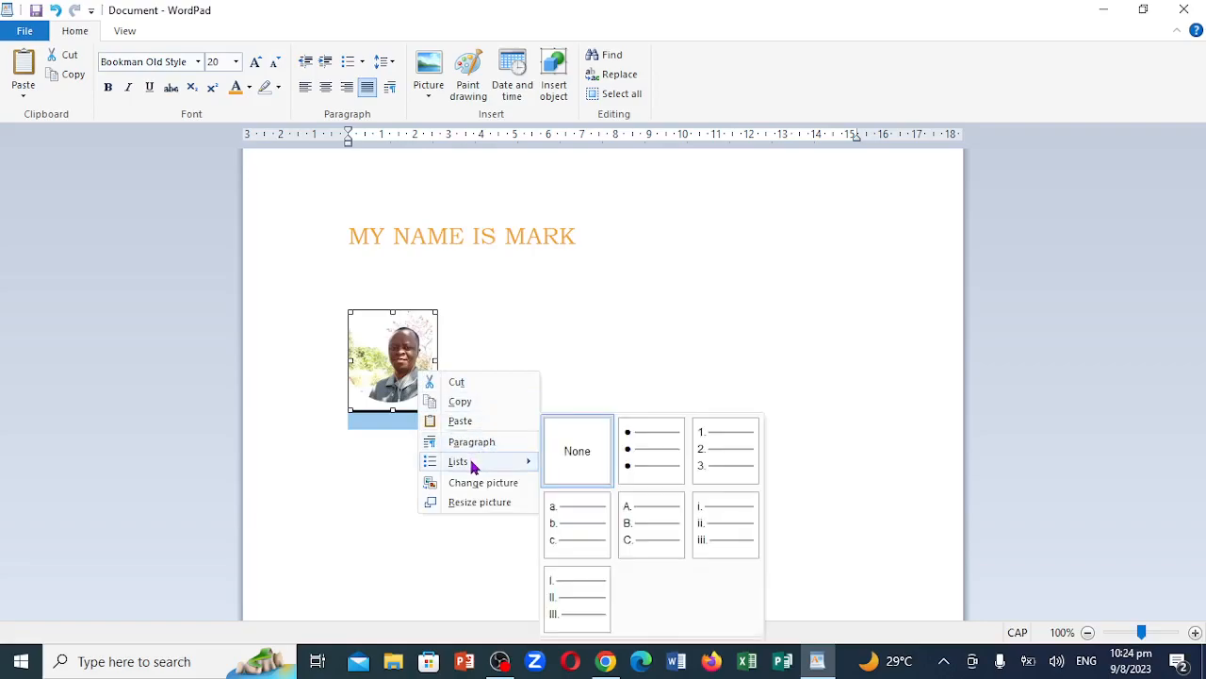
pyautogui.click(546, 295)
pyautogui.click(488, 397)
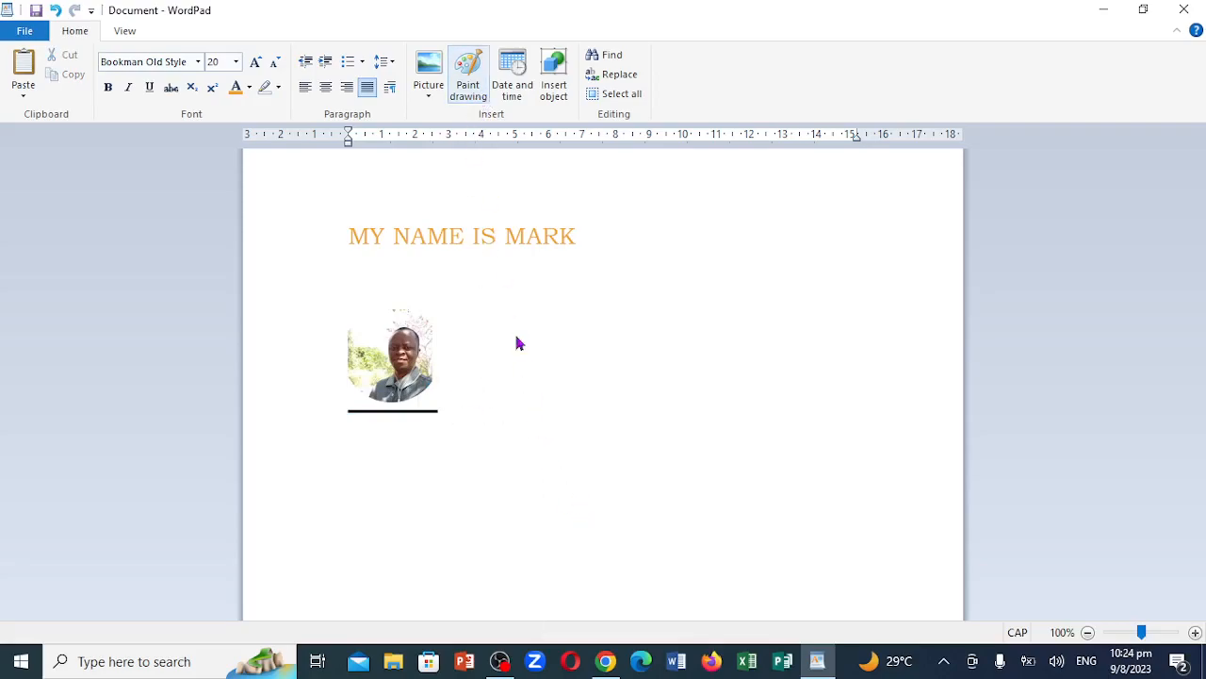
# Insert a Paint drawing below the portrait with the fraction 1/2 drawn freehand using the Pencil, and return to the document
pyautogui.click(470, 68)
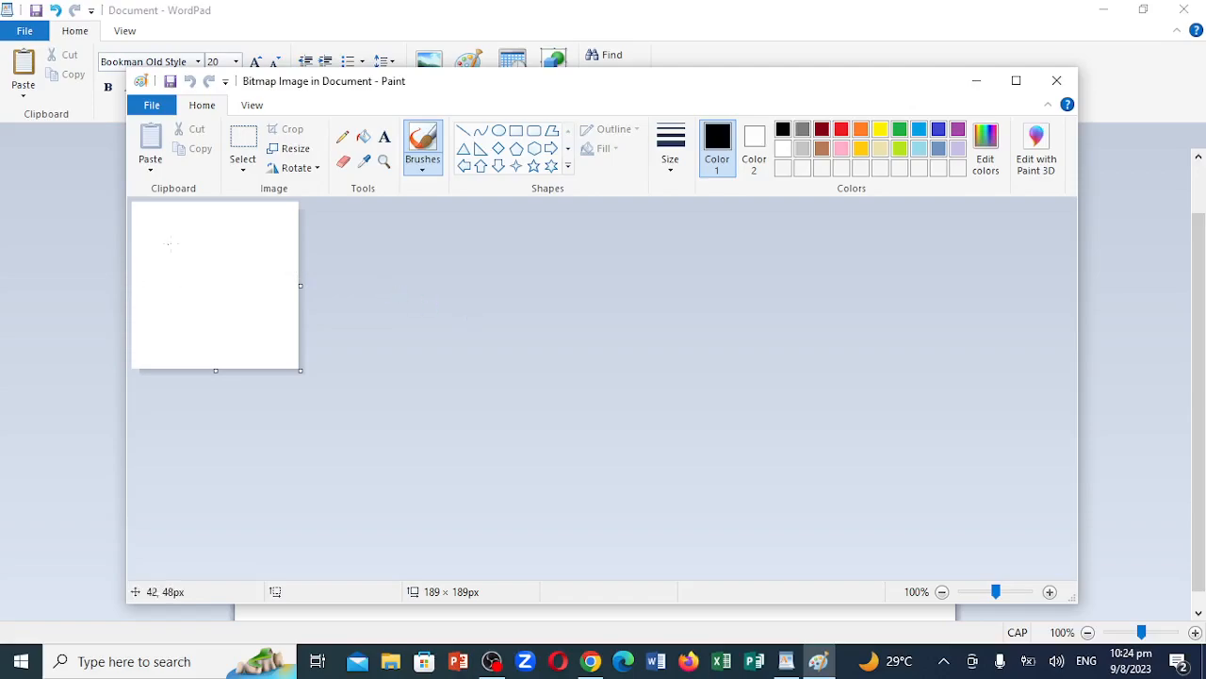
pyautogui.click(344, 138)
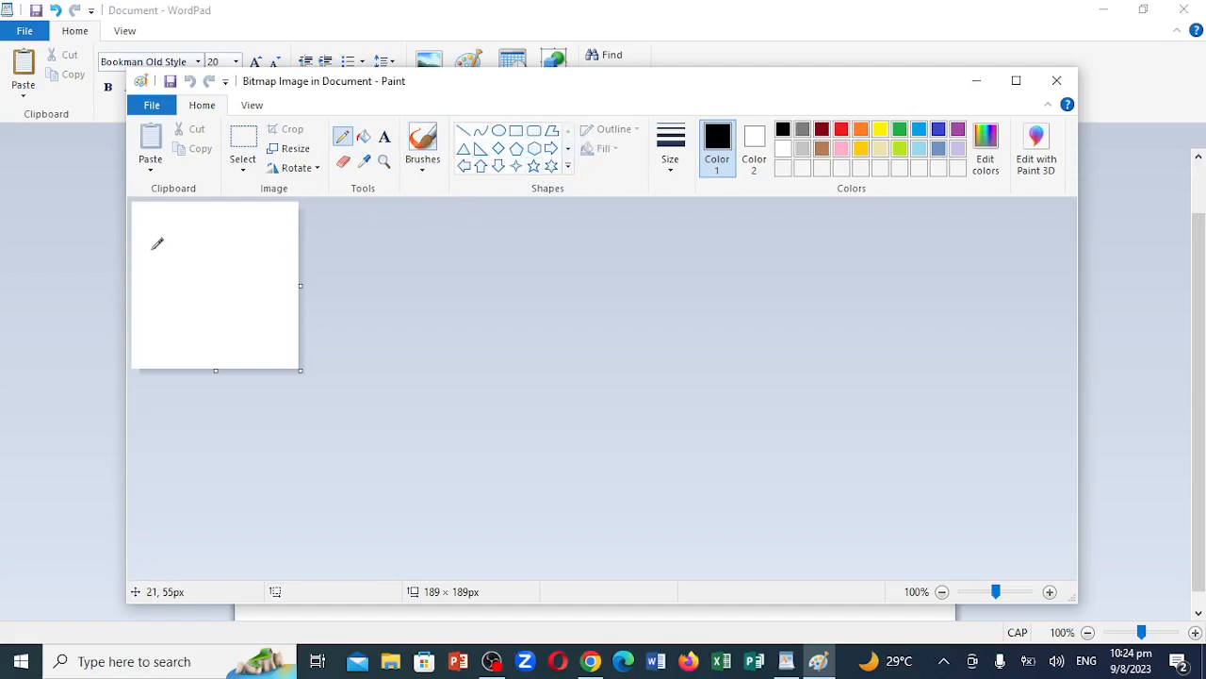
pyautogui.moveTo(149, 252)
pyautogui.mouseDown()
pyautogui.moveTo(140, 282)
pyautogui.moveTo(169, 281)
pyautogui.moveTo(141, 321)
pyautogui.moveTo(167, 322)
pyautogui.mouseUp()
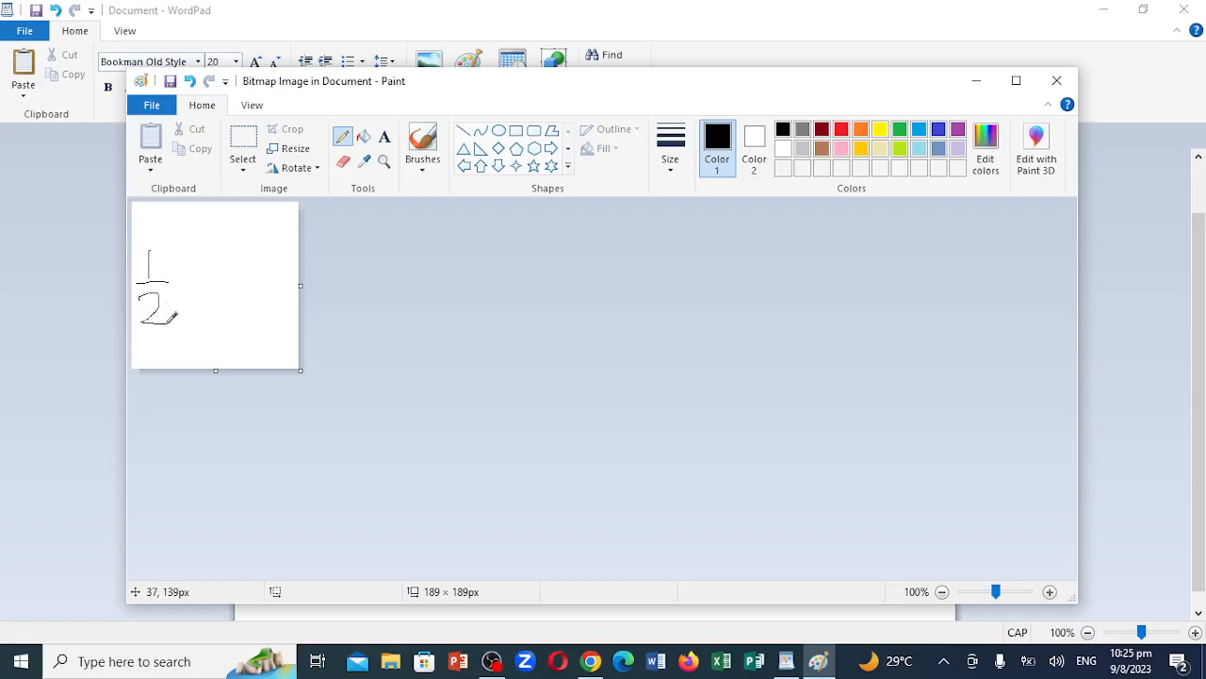
pyautogui.click(1055, 85)
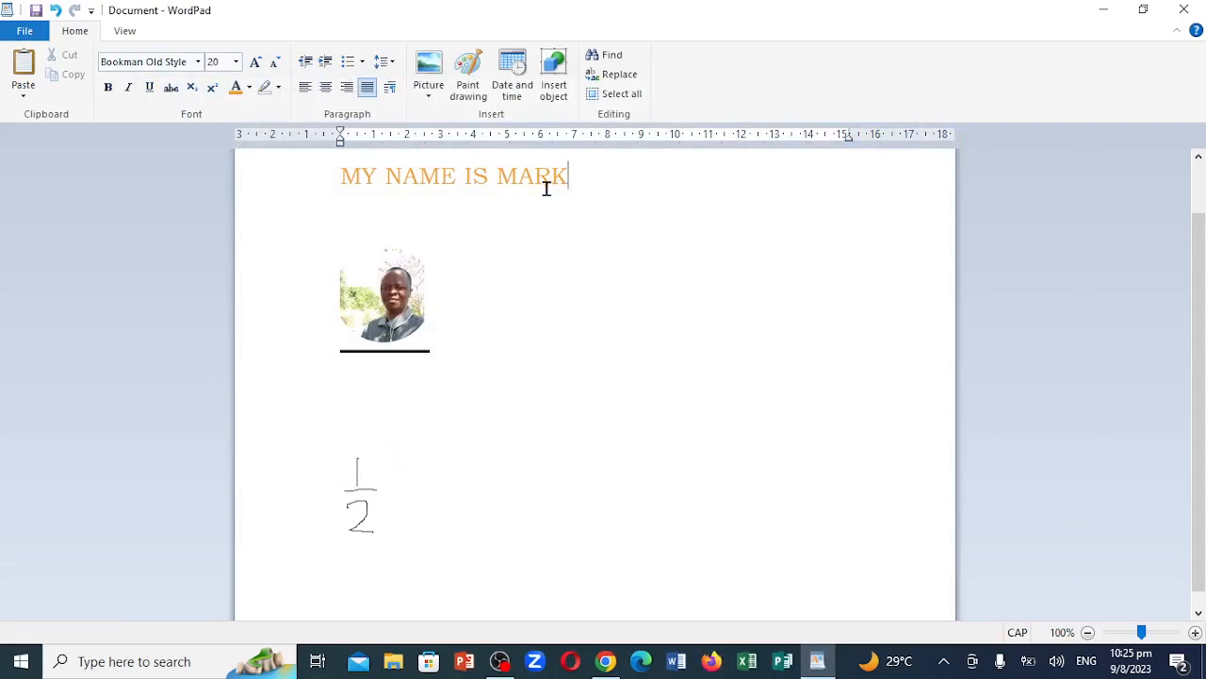
# Find the first name at the end of the text line and replace it with a different first name
pyautogui.click(626, 77)
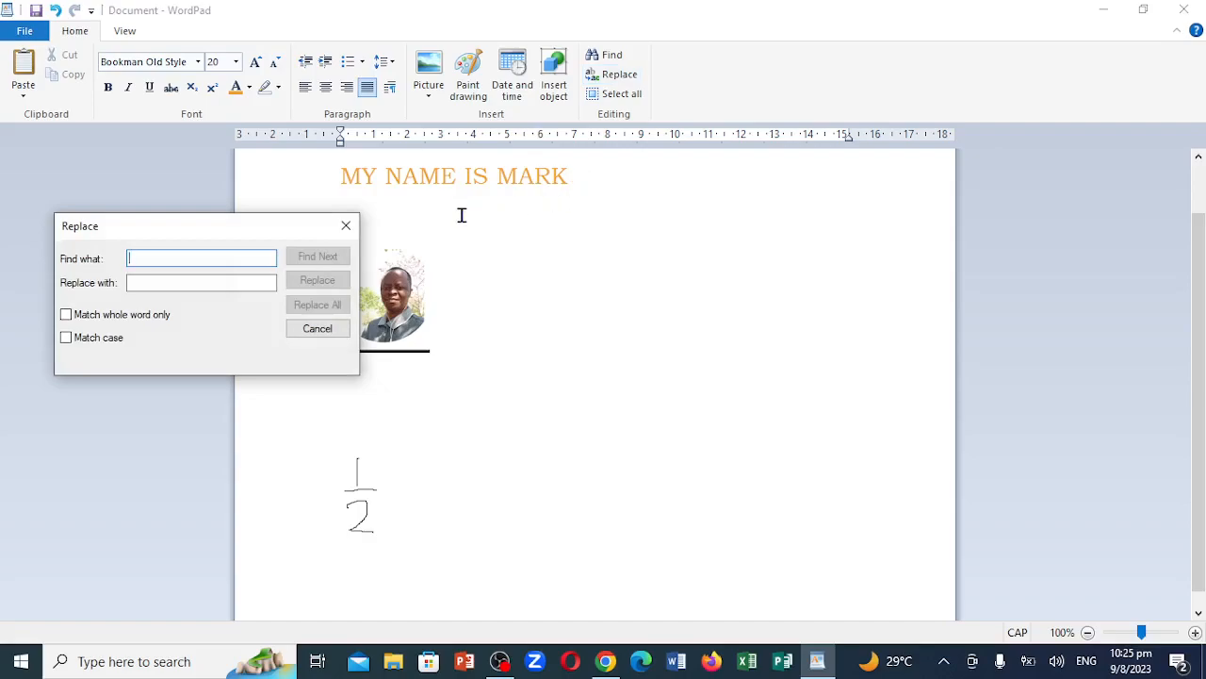
pyautogui.write('MARK')
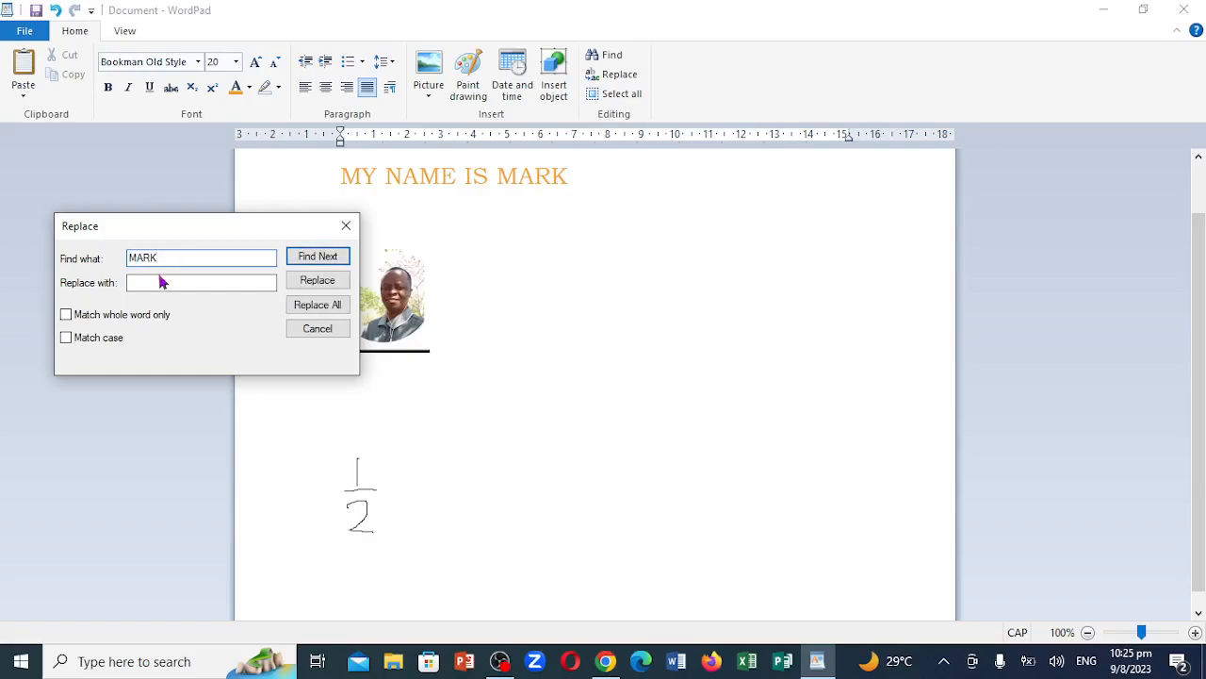
pyautogui.click(156, 281)
pyautogui.click(316, 281)
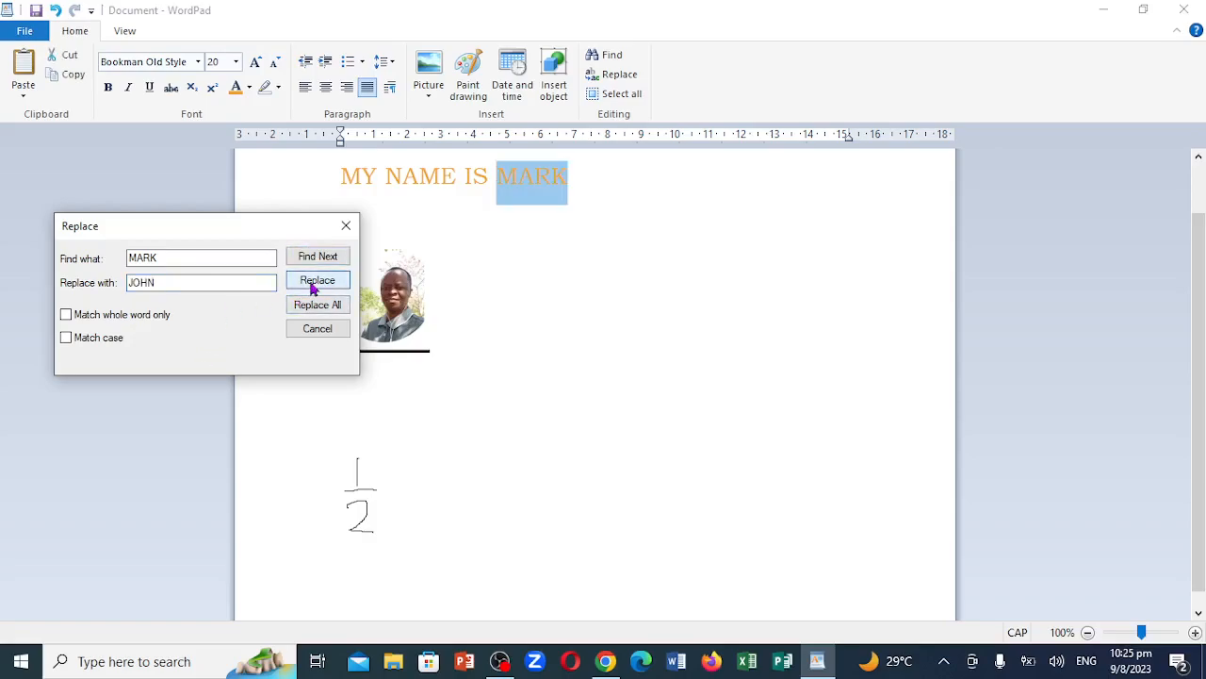
pyautogui.click(315, 284)
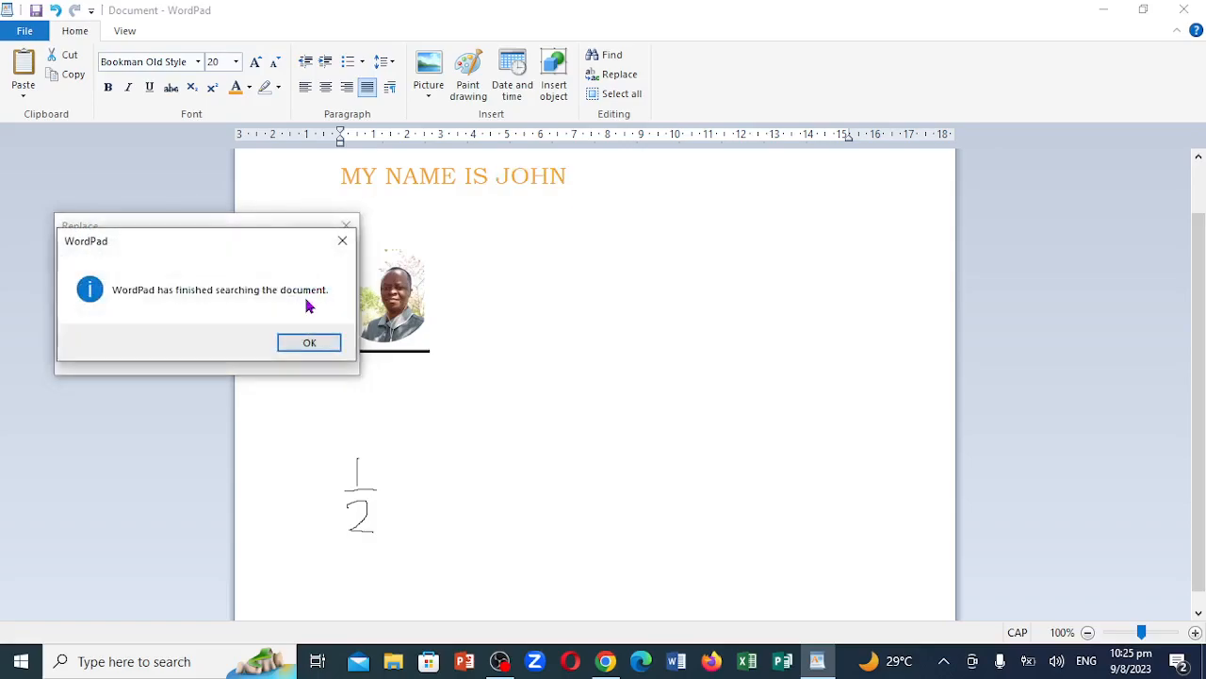
pyautogui.click(308, 342)
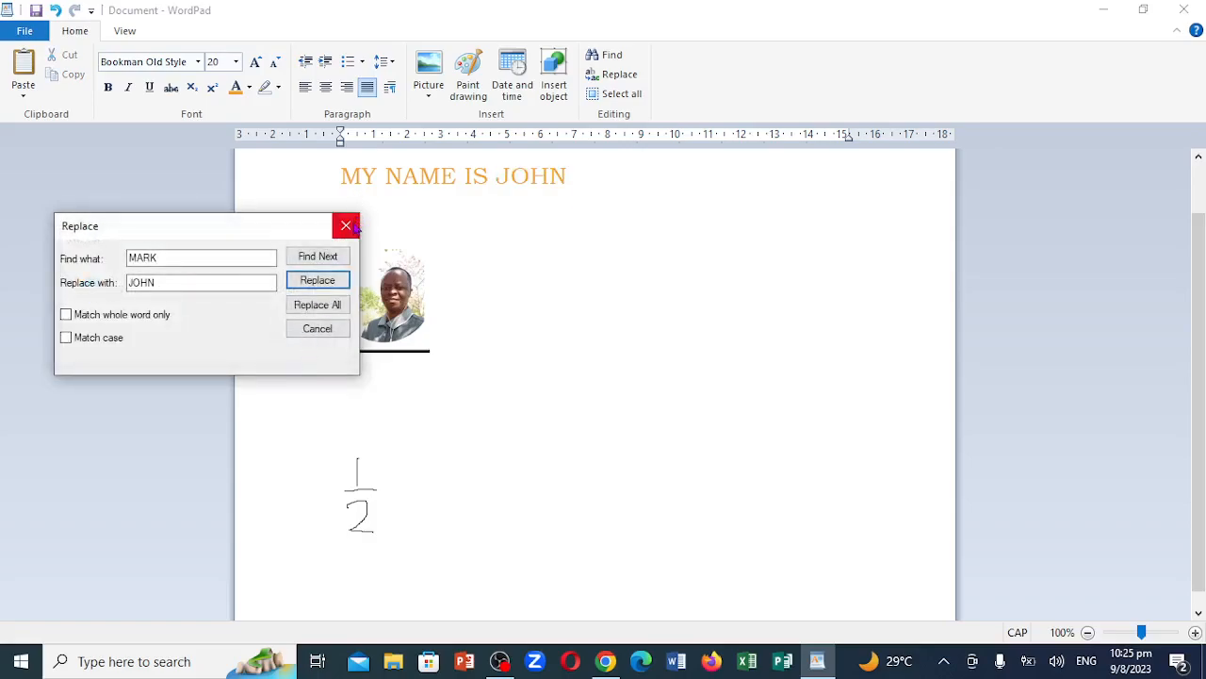
pyautogui.click(346, 228)
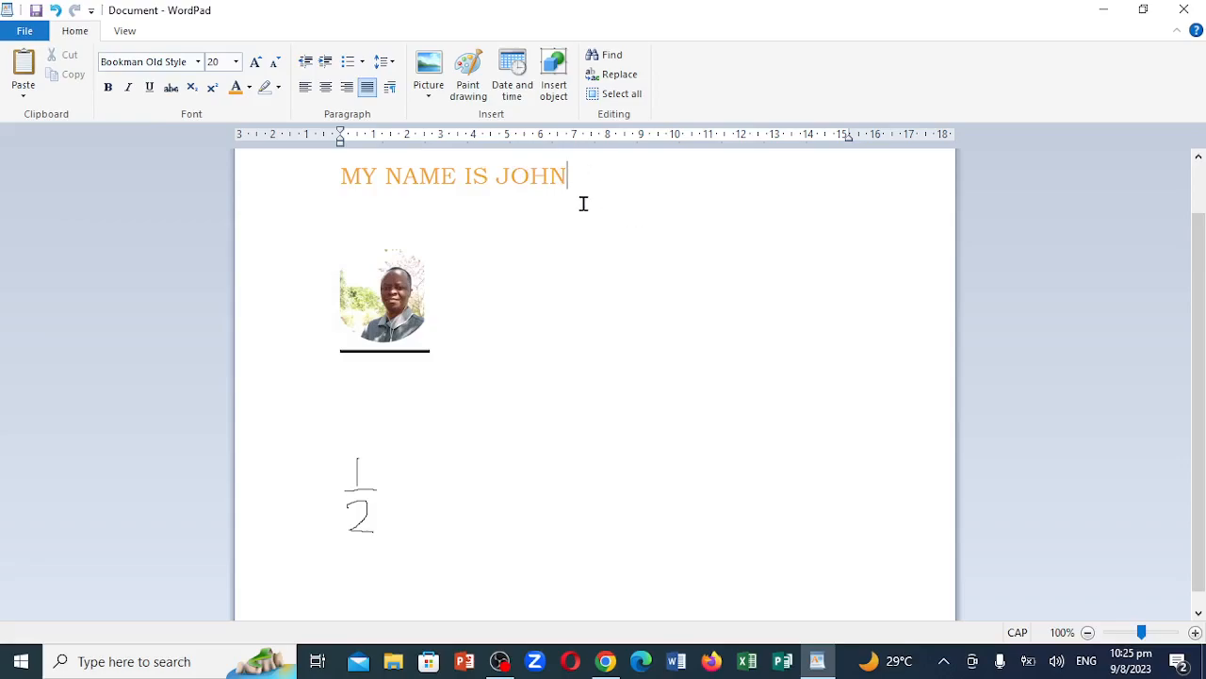
# Select the entire contents of the document at once, and clear the selection again
pyautogui.click(341, 177)
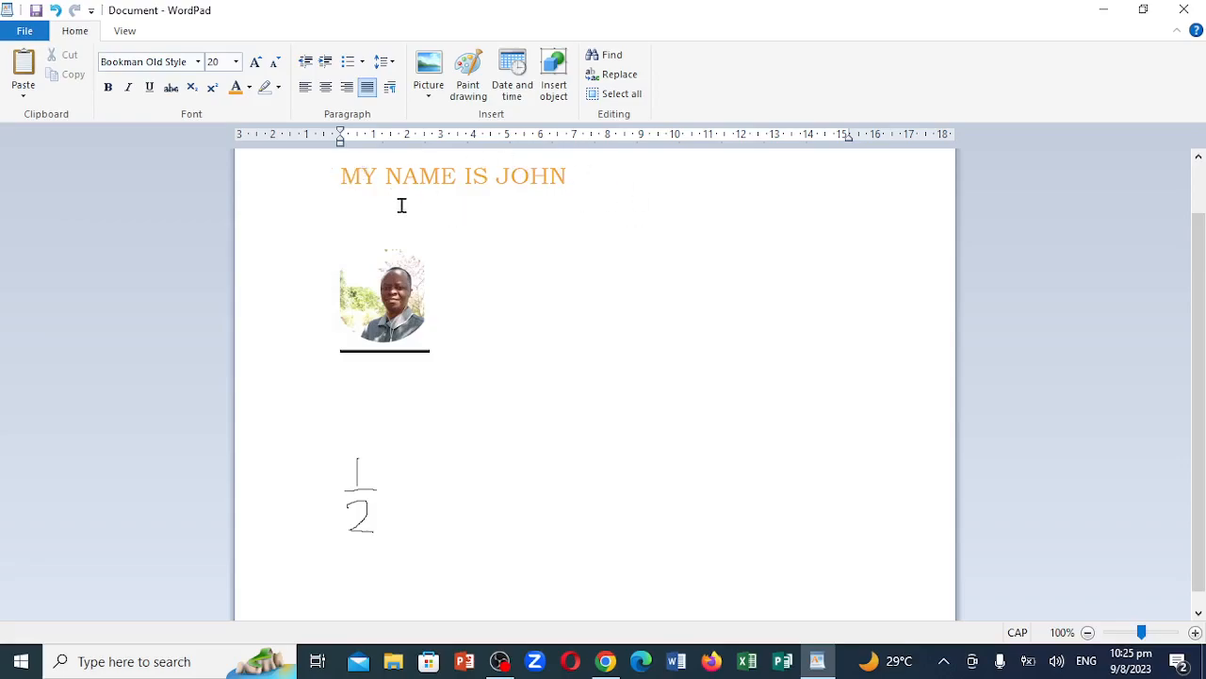
pyautogui.click(628, 96)
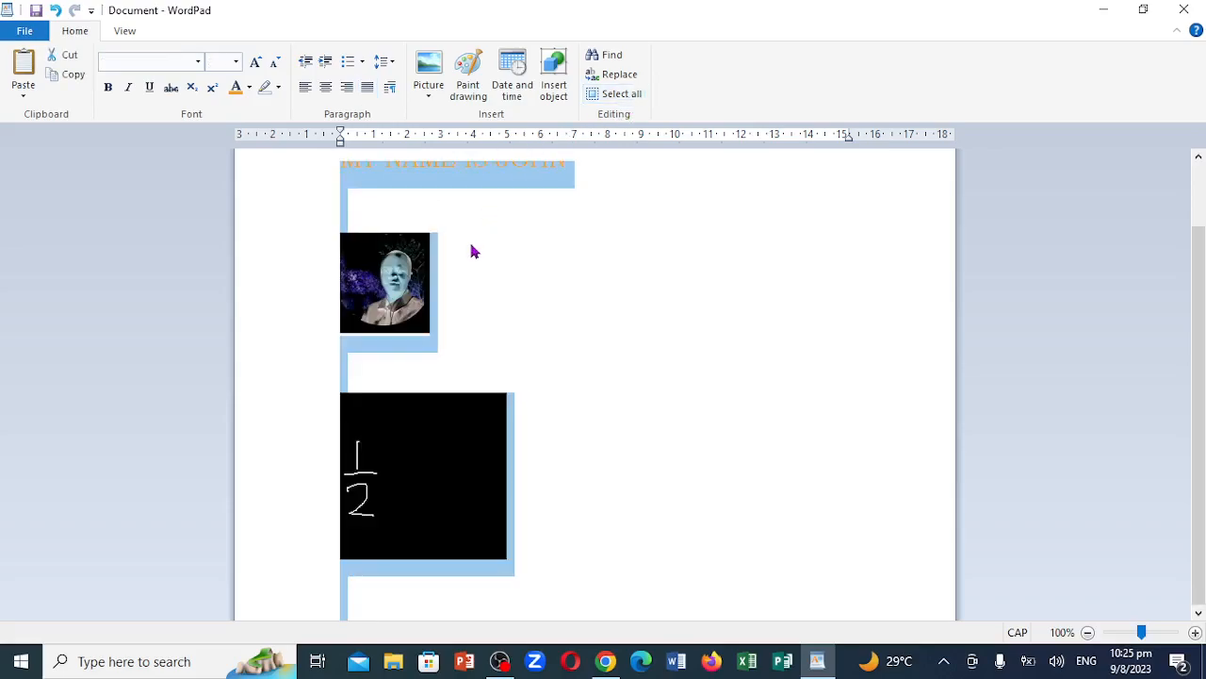
pyautogui.click(596, 230)
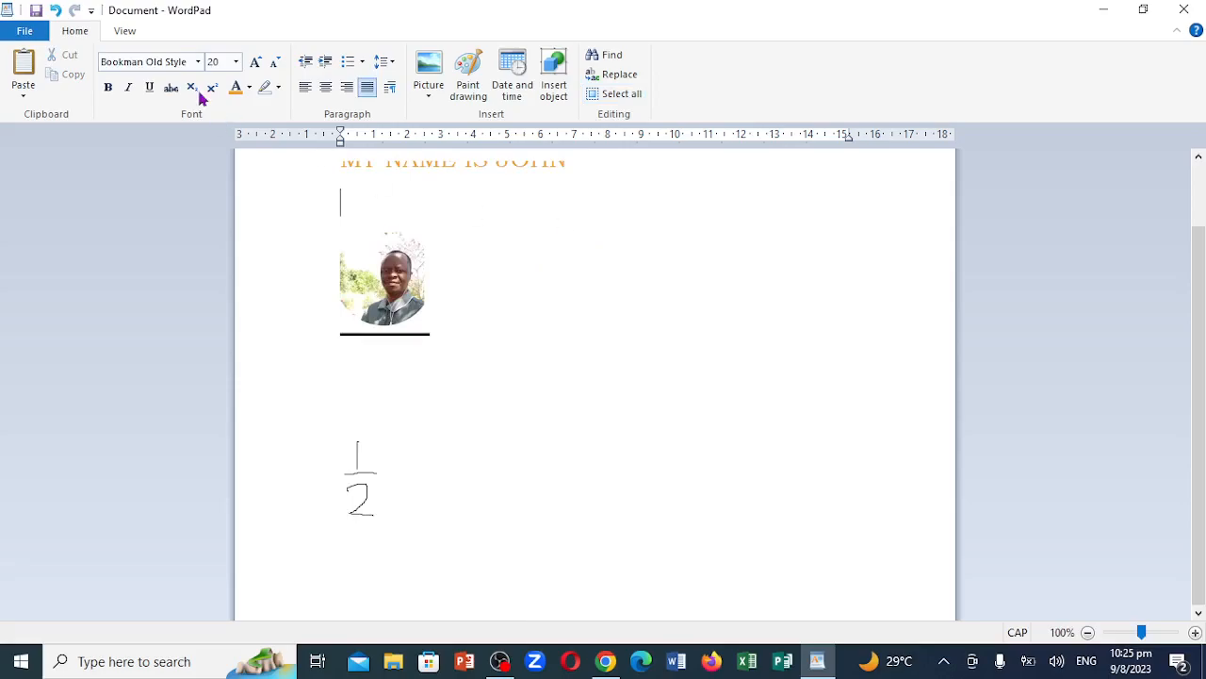
# Hide the ruler and show it again, and view the available word wrap options without changing them
pyautogui.click(130, 38)
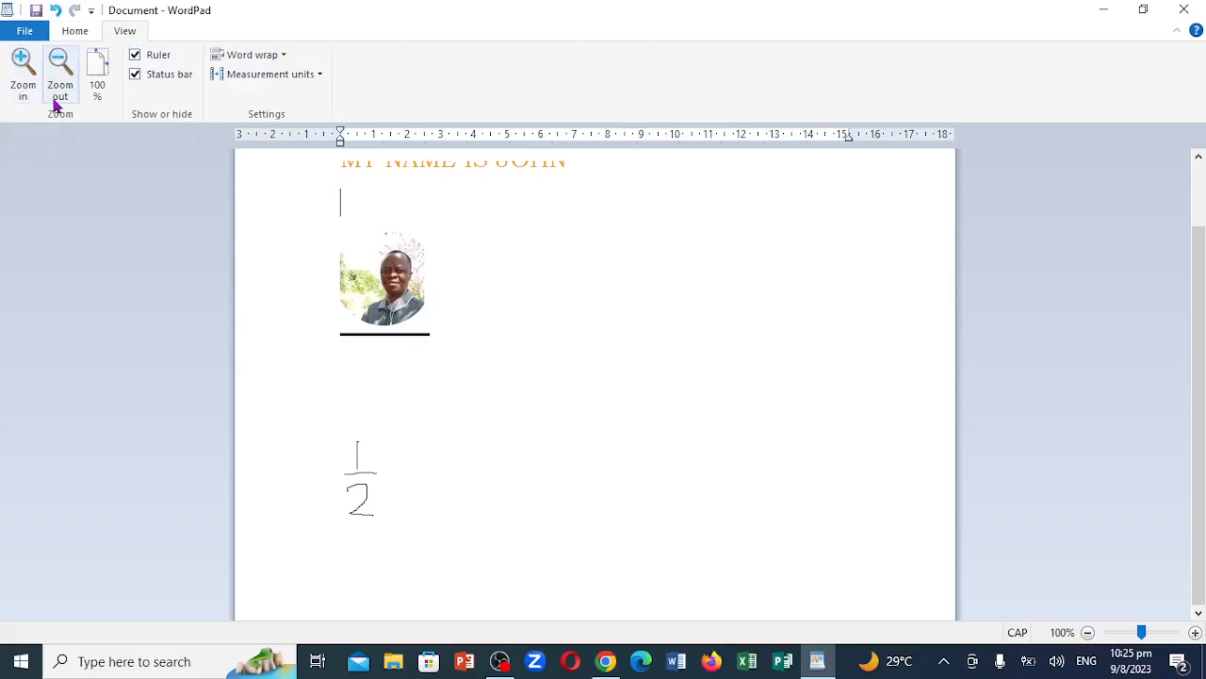
pyautogui.click(136, 55)
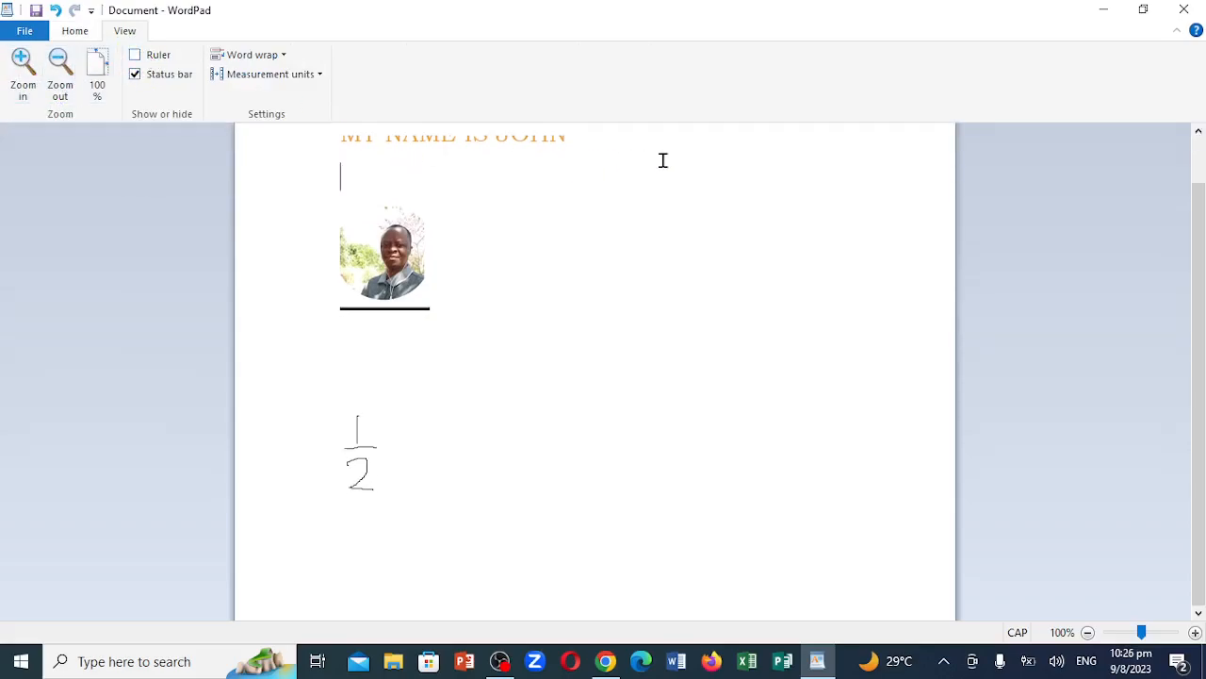
pyautogui.click(1198, 158)
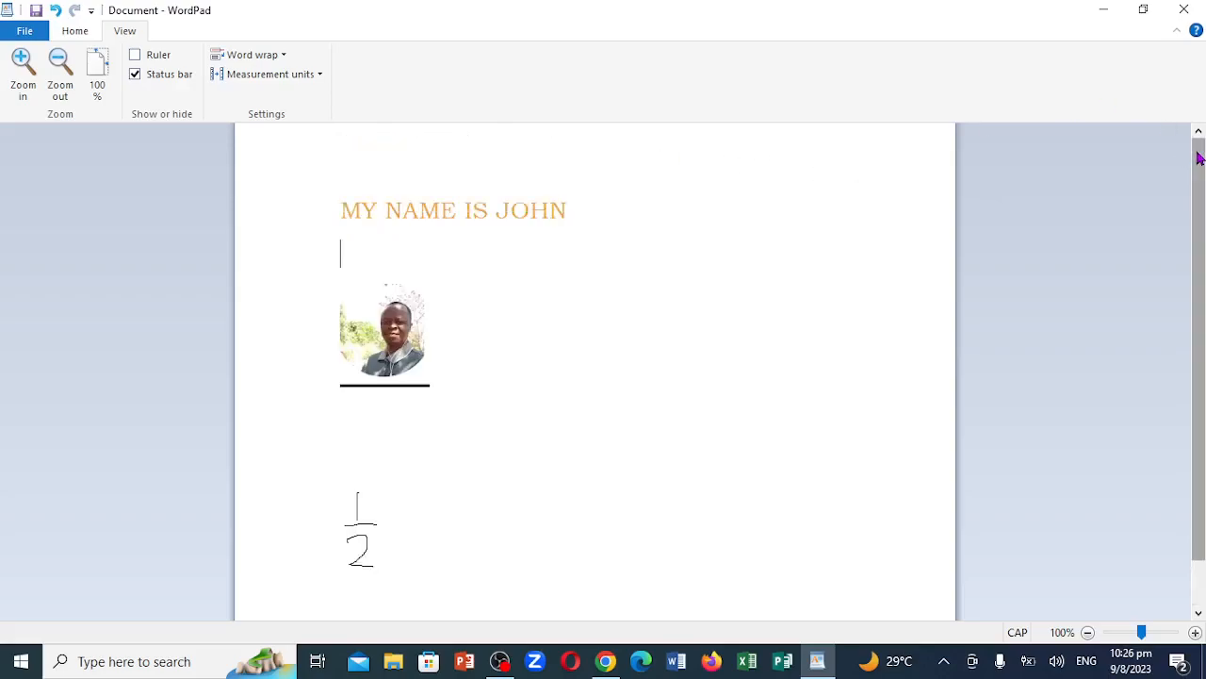
pyautogui.click(142, 58)
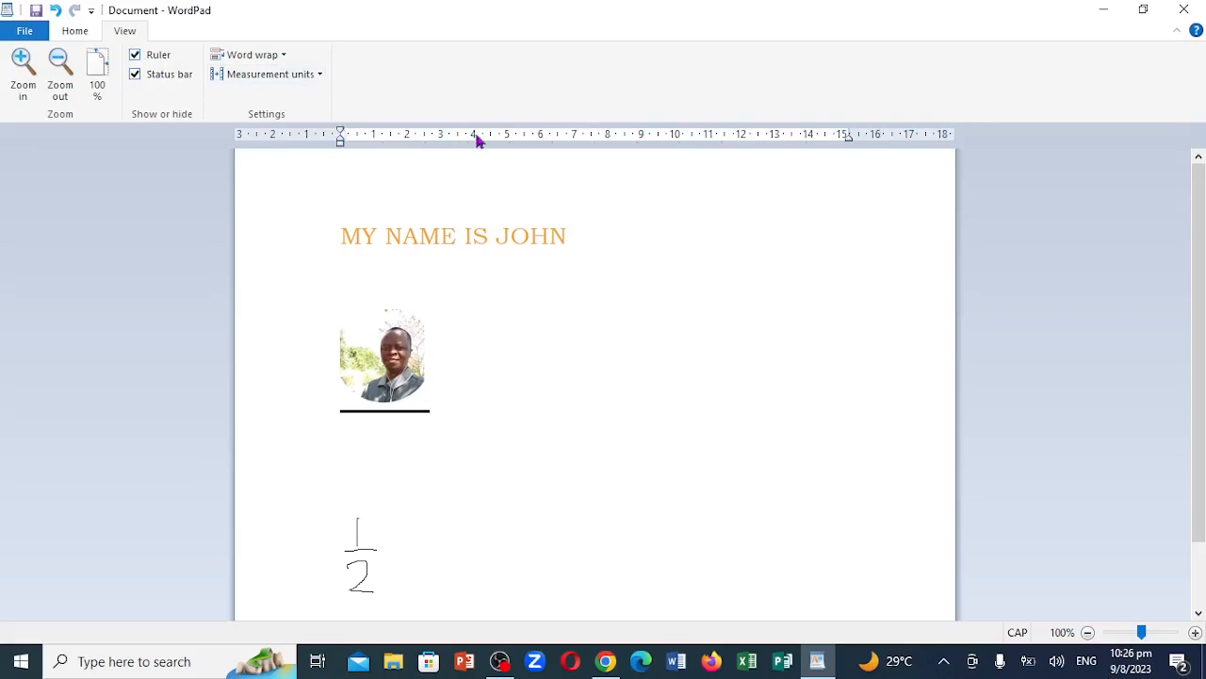
pyautogui.click(281, 56)
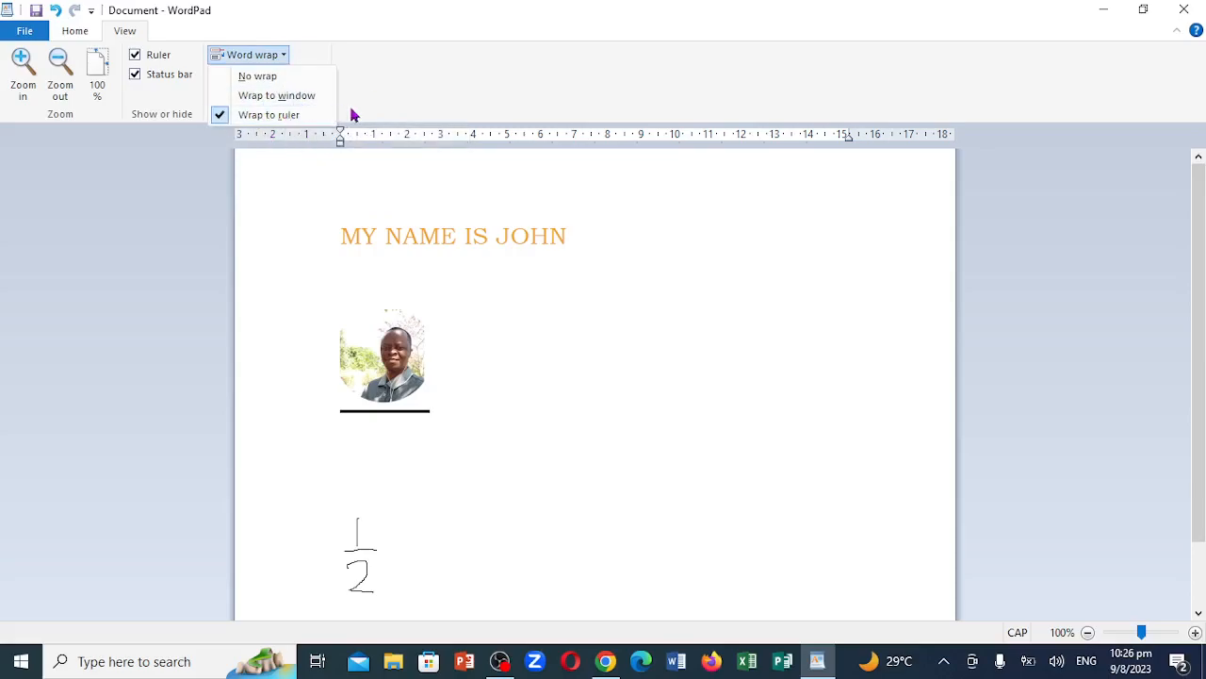
pyautogui.click(373, 84)
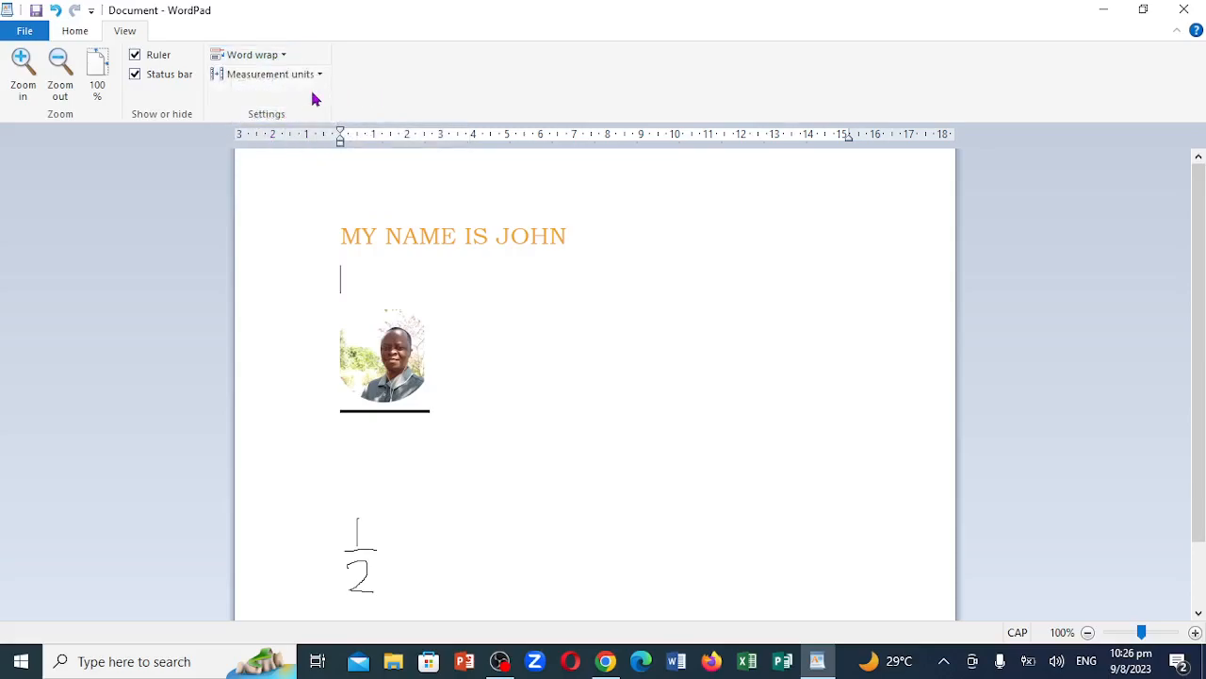
# View the object types available for insertion, and leave the selection without inserting one
pyautogui.click(73, 32)
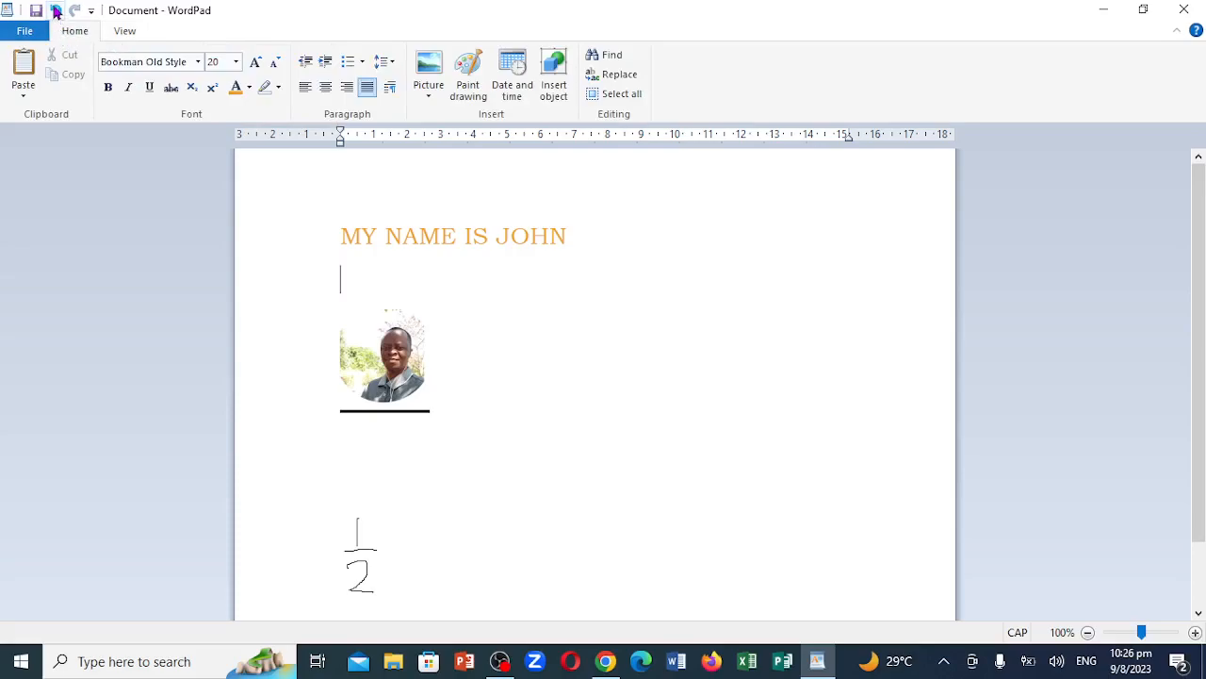
pyautogui.click(550, 75)
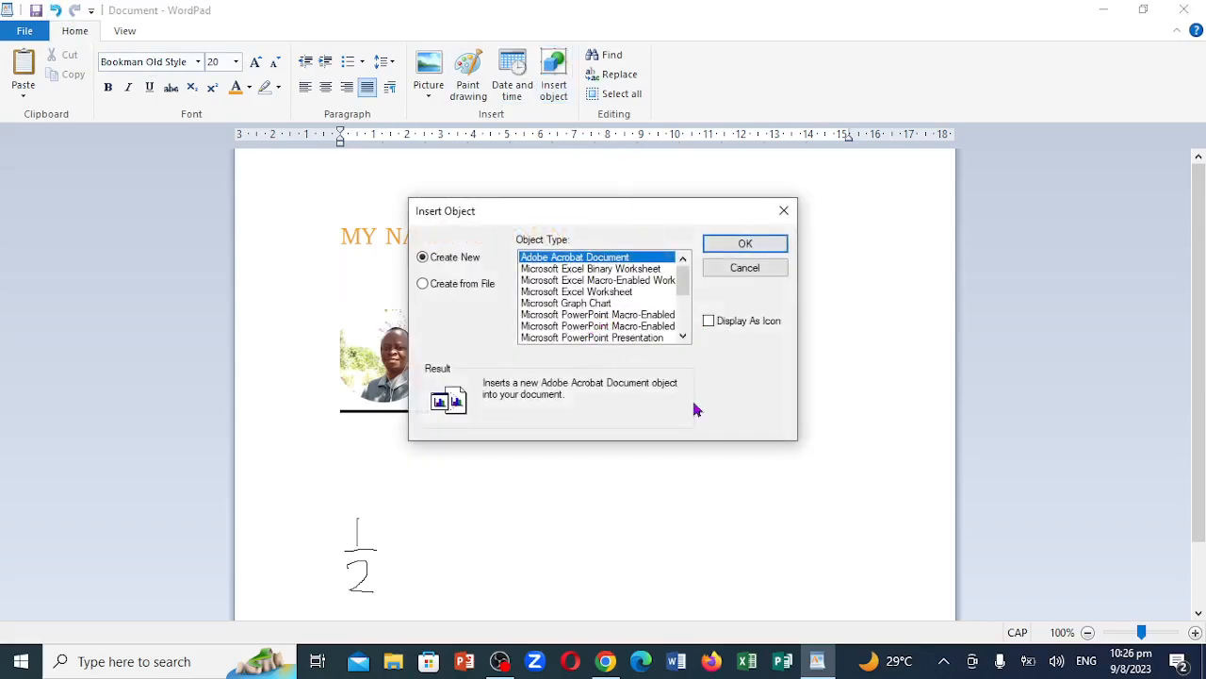
pyautogui.click(777, 215)
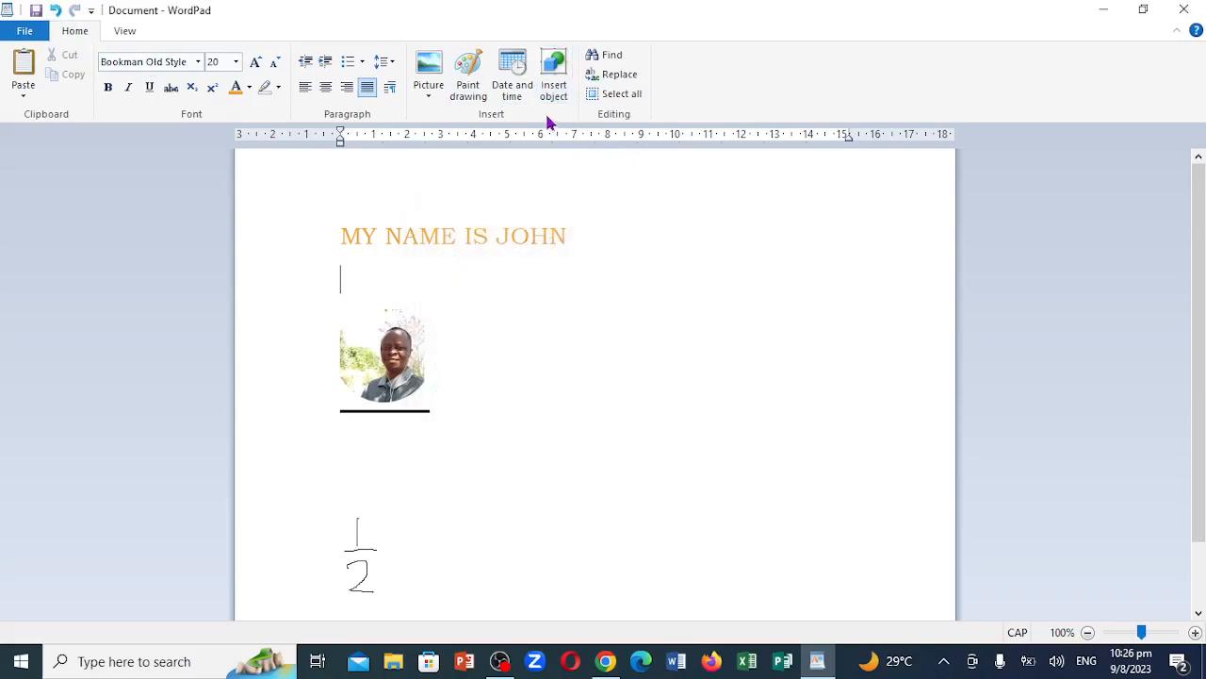
# Insert the current date in the 9/8/2023 format on the empty line between the text line and the portrait
pyautogui.click(512, 77)
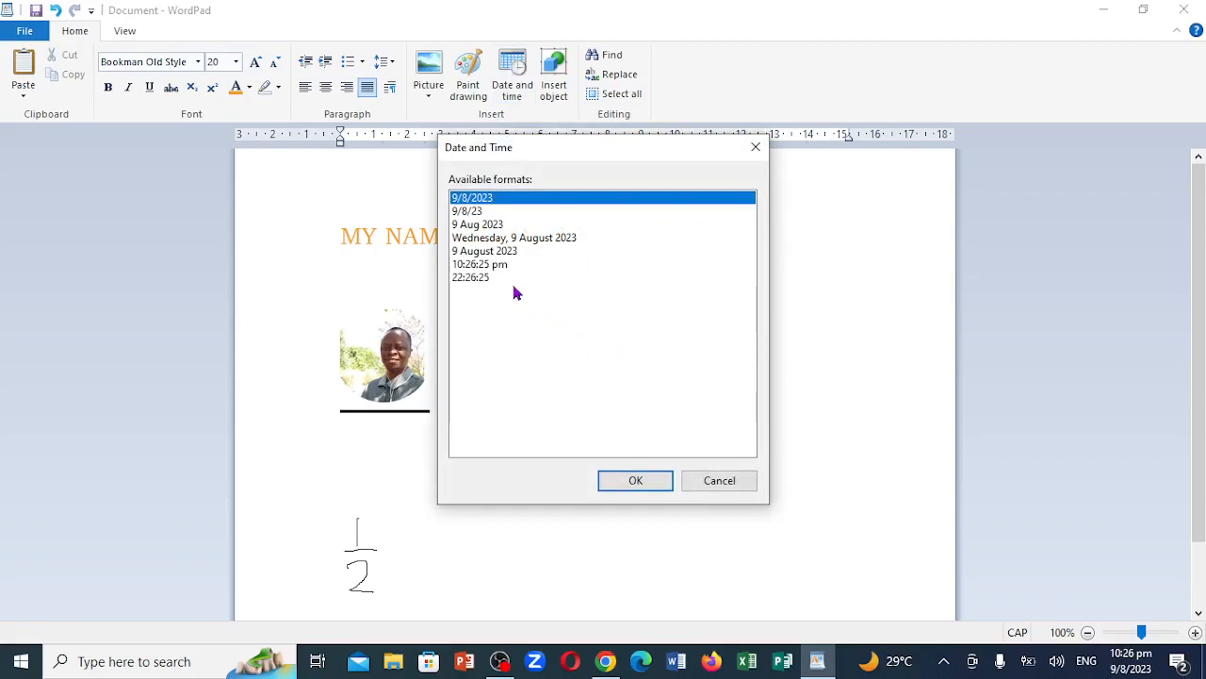
pyautogui.click(646, 484)
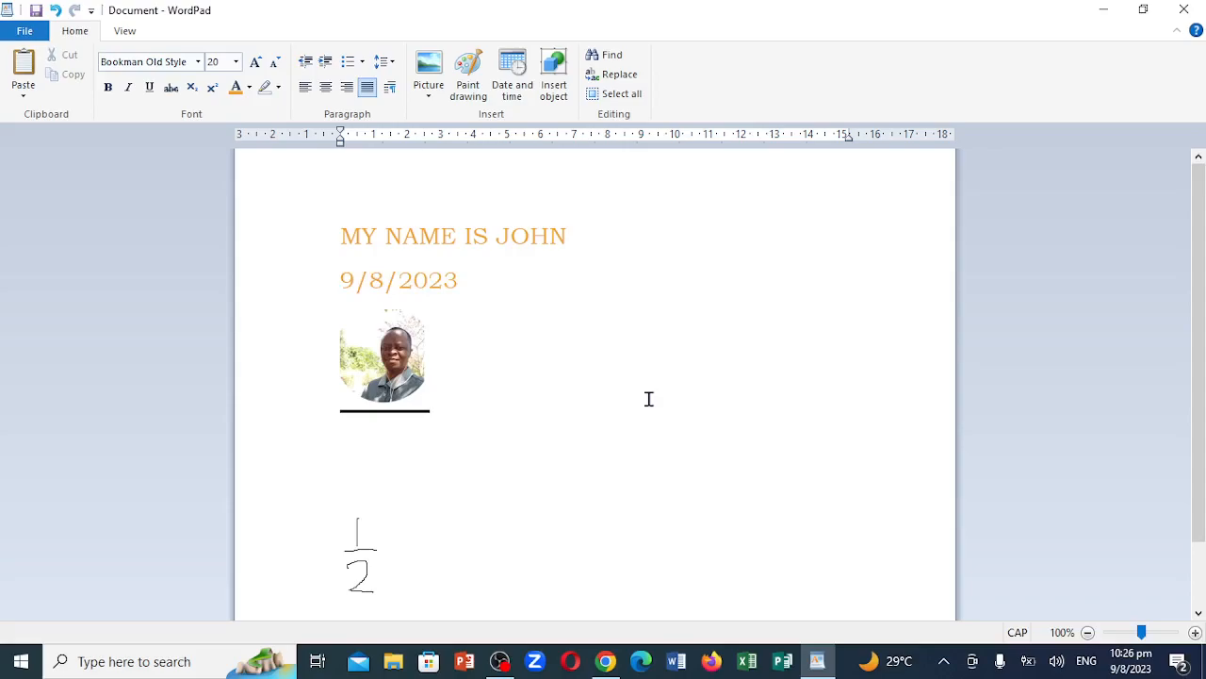
# Save the document to the Desktop as a plain text document named MARK, accepting the removal of all formatting
pyautogui.click(32, 34)
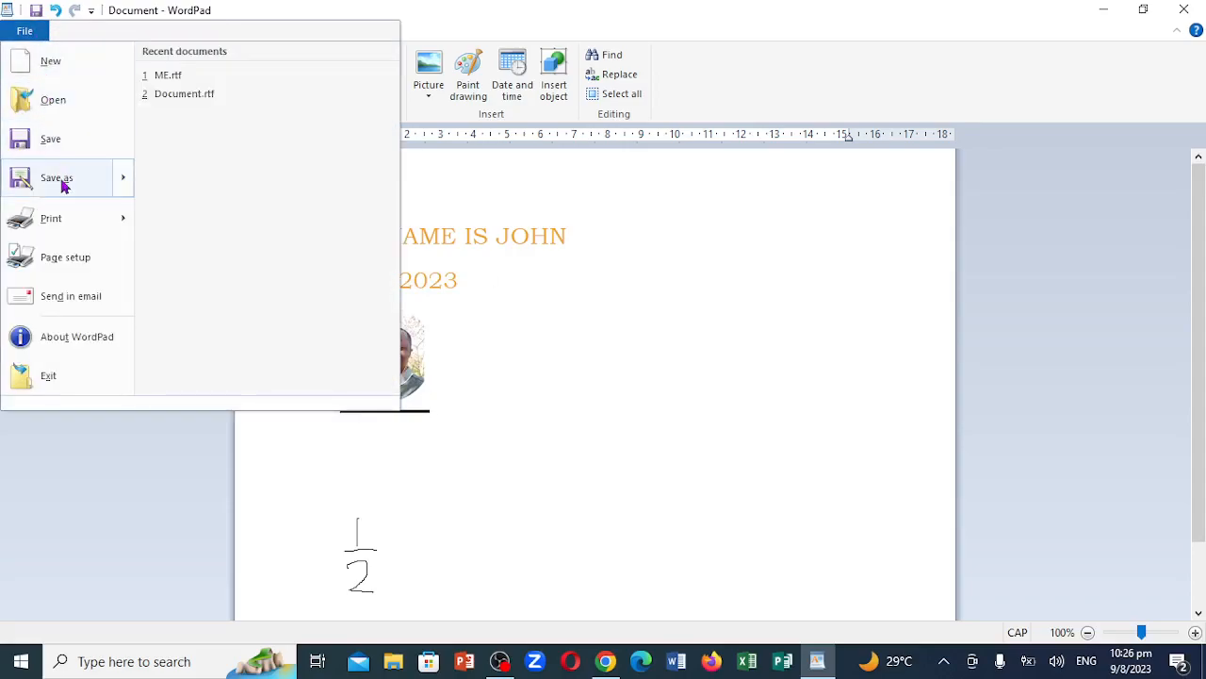
pyautogui.moveTo(72, 186)
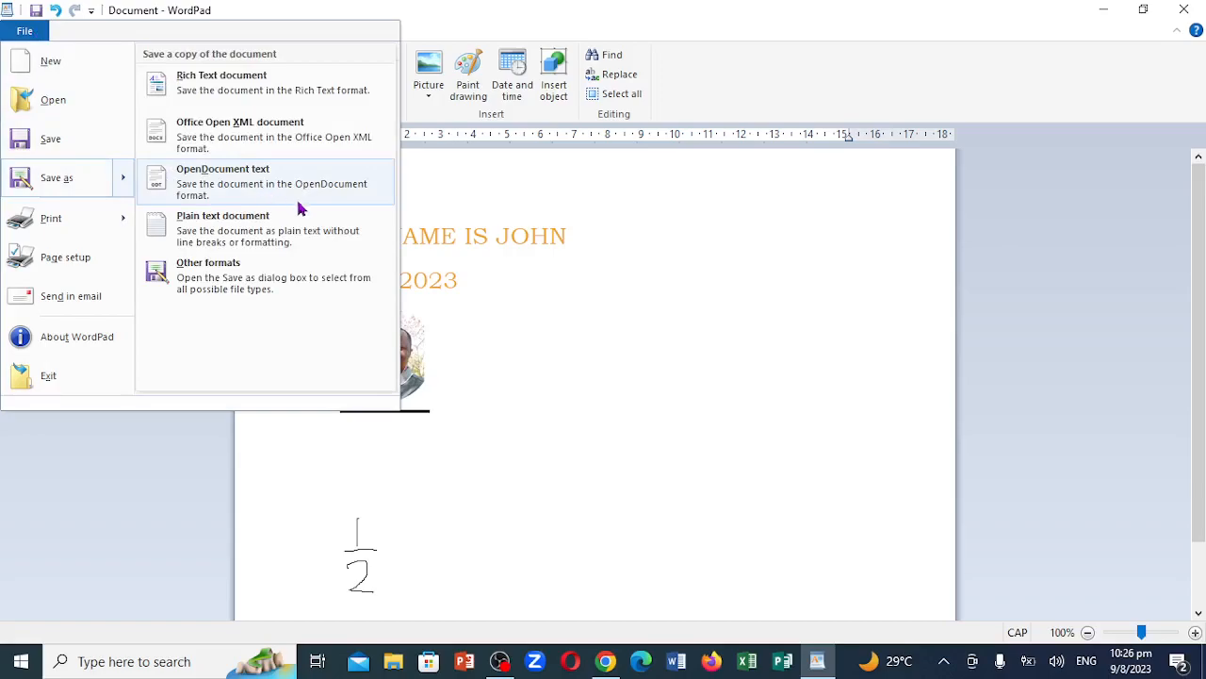
pyautogui.click(252, 236)
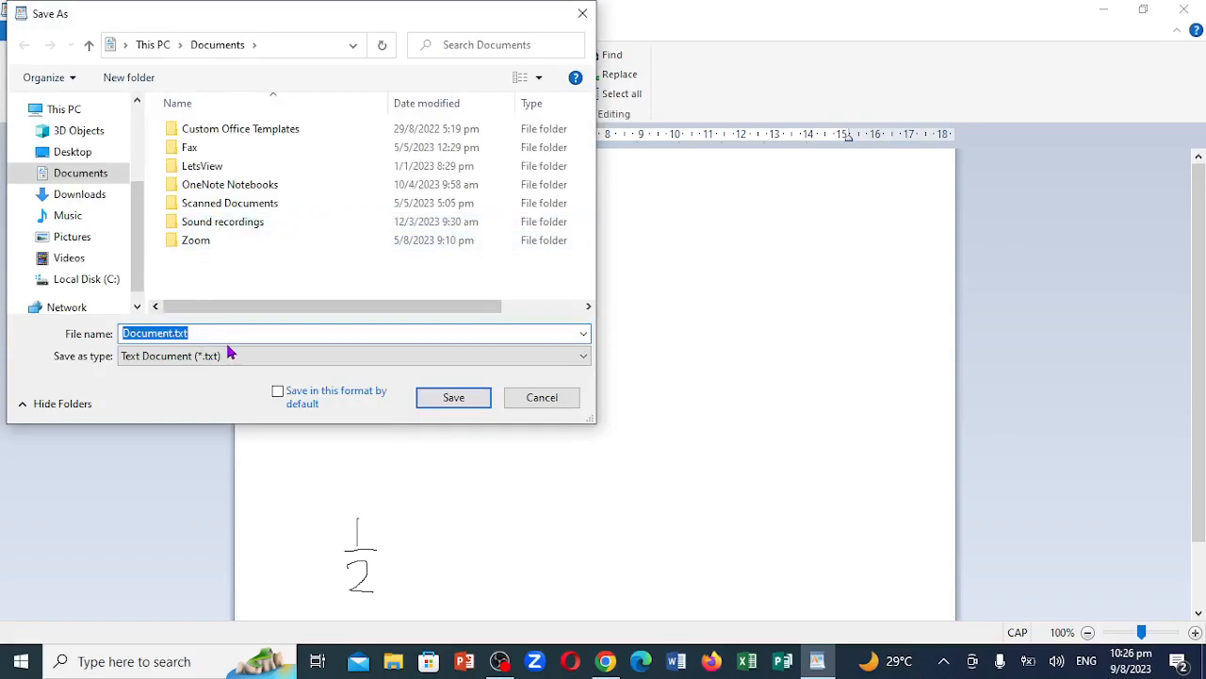
pyautogui.write('MARK')
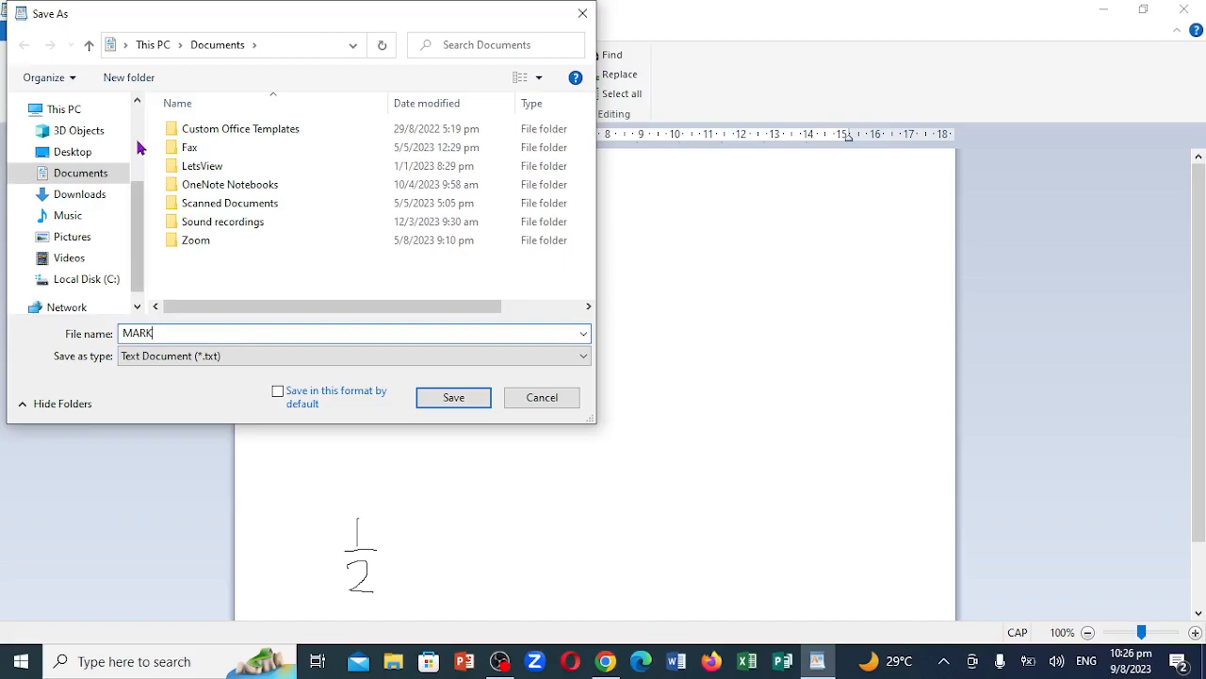
pyautogui.scroll(3, 142, 141)
pyautogui.click(83, 159)
pyautogui.click(474, 397)
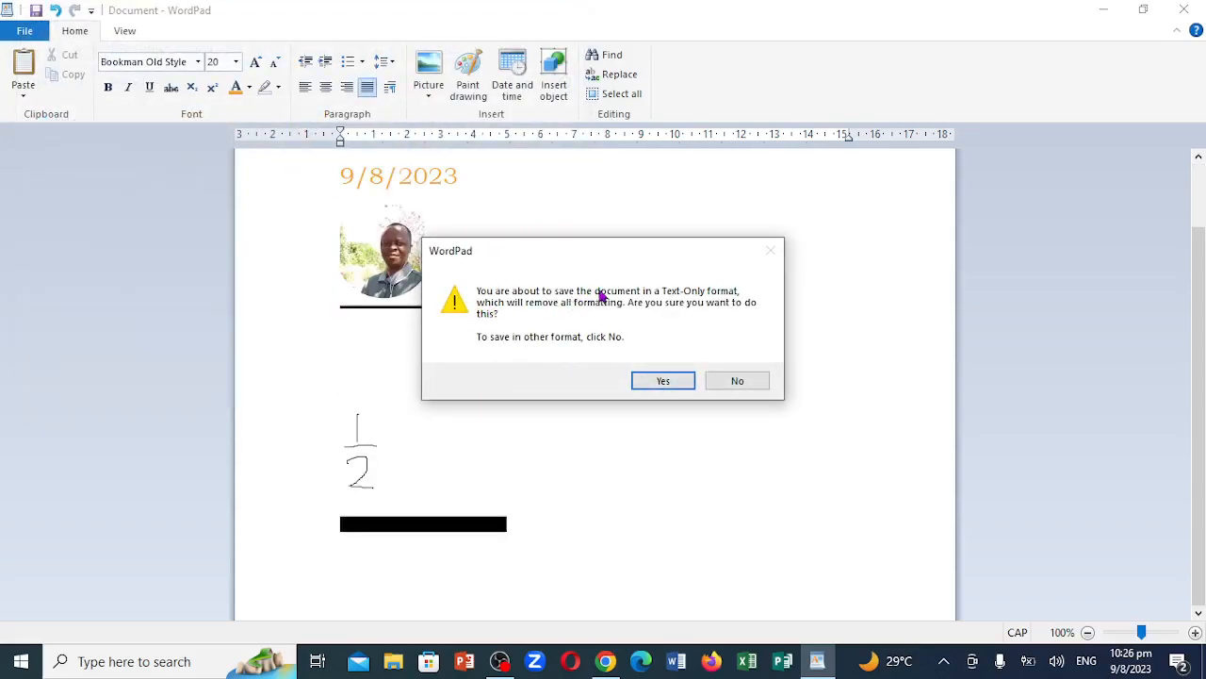
pyautogui.click(654, 377)
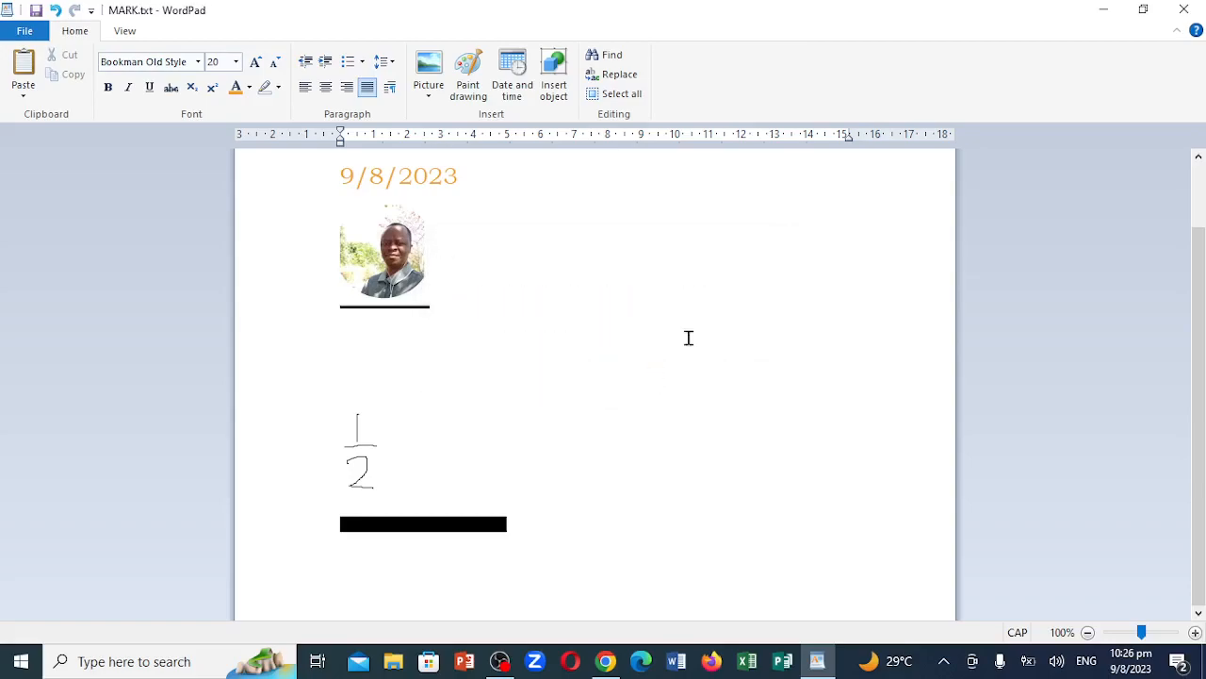
# Check the desktop for the saved MARK.txt file, and return to the WordPad document
pyautogui.click(1106, 11)
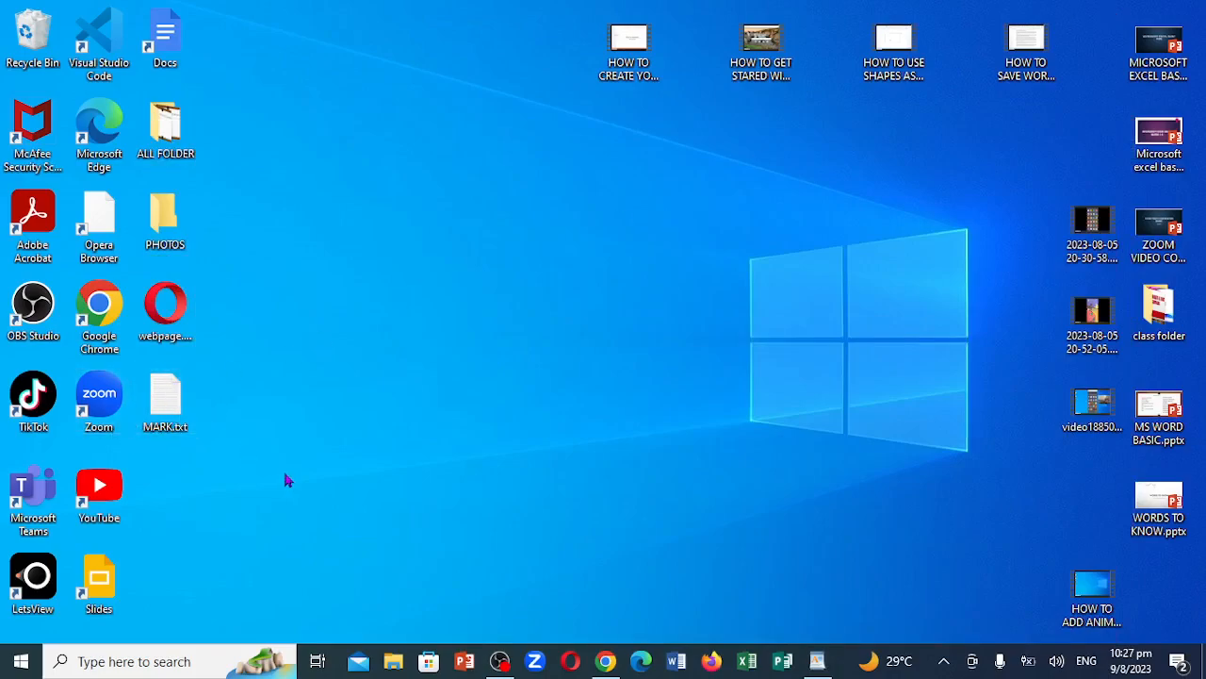
pyautogui.click(817, 660)
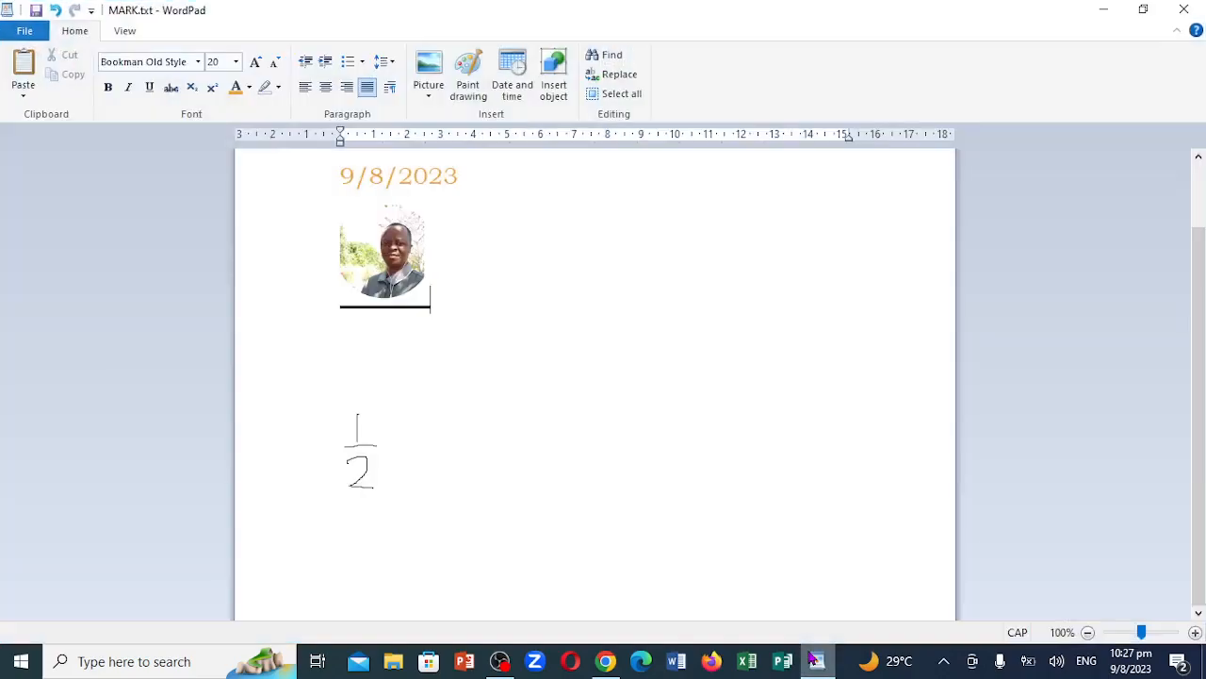